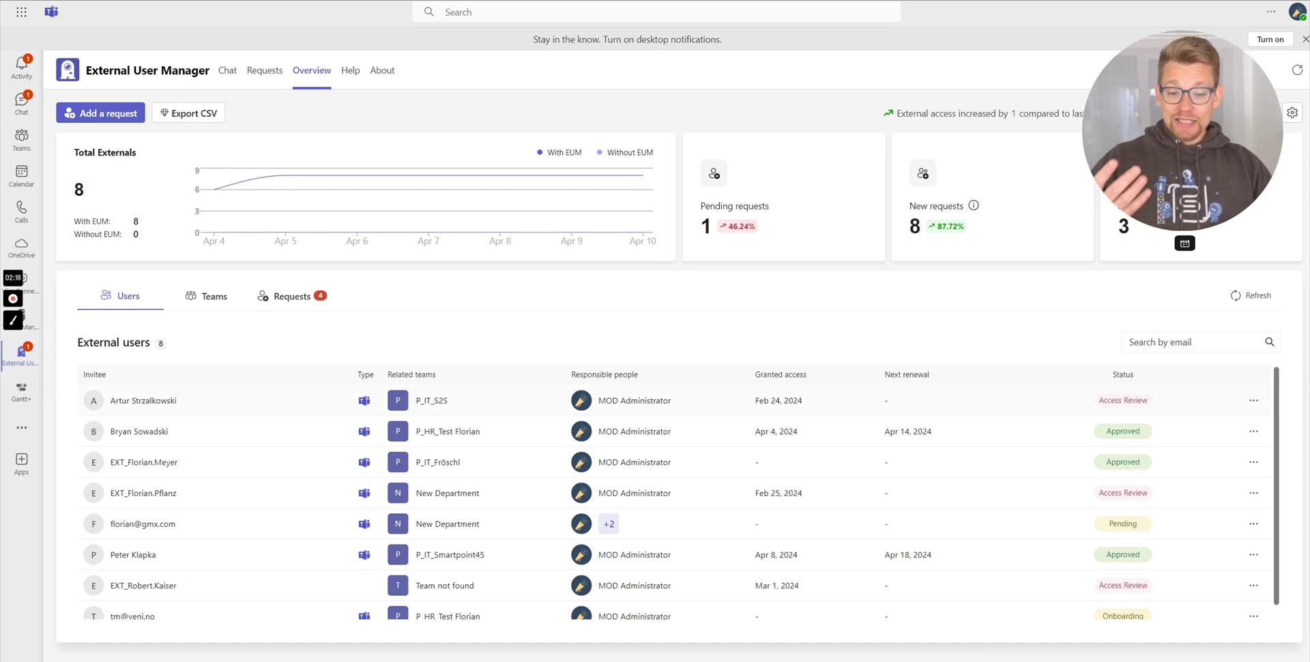
Show the Requests page with its single pending New Department invitation request.
scroll(682, 493, down, 1)
scroll(681, 493, up, 1)
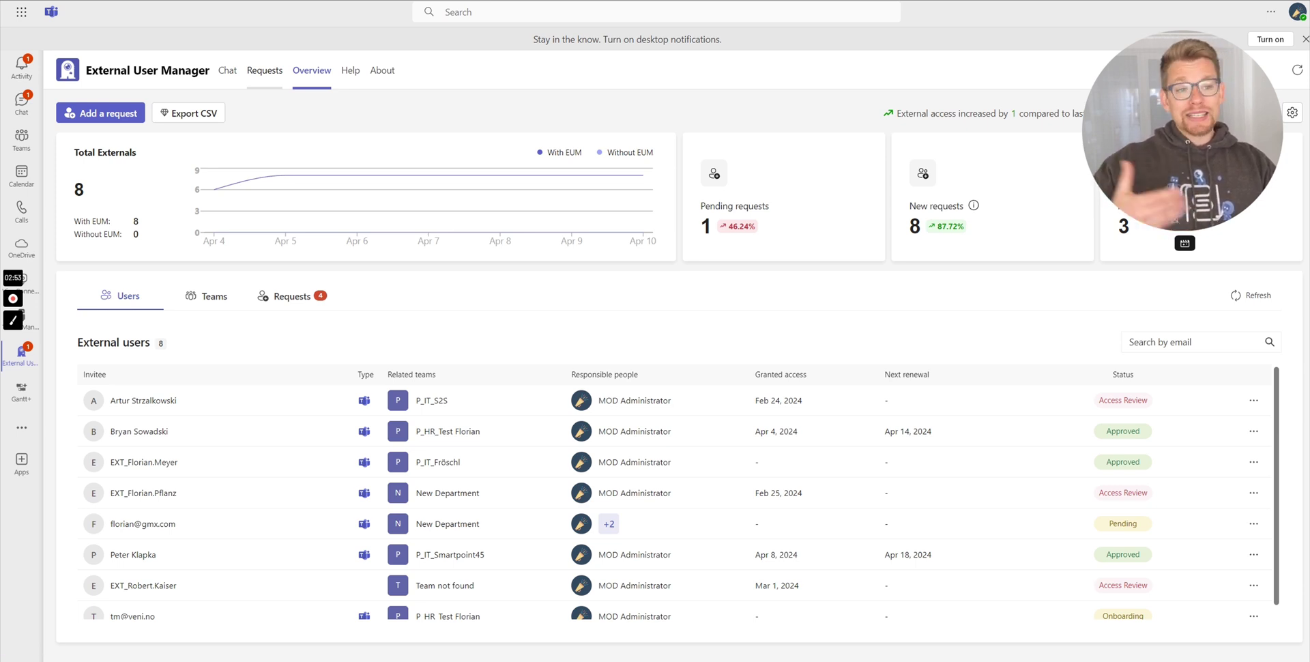
click(265, 71)
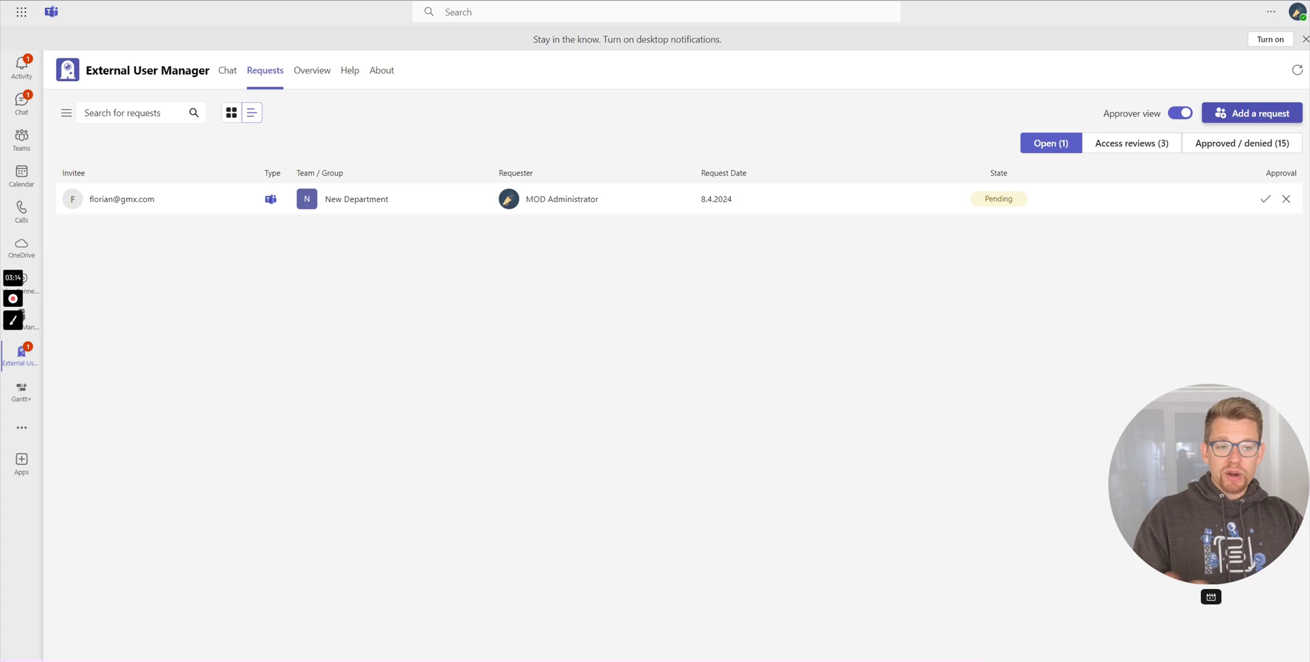
Start a new external user request for the suggested guest e-mail address.
click(1253, 113)
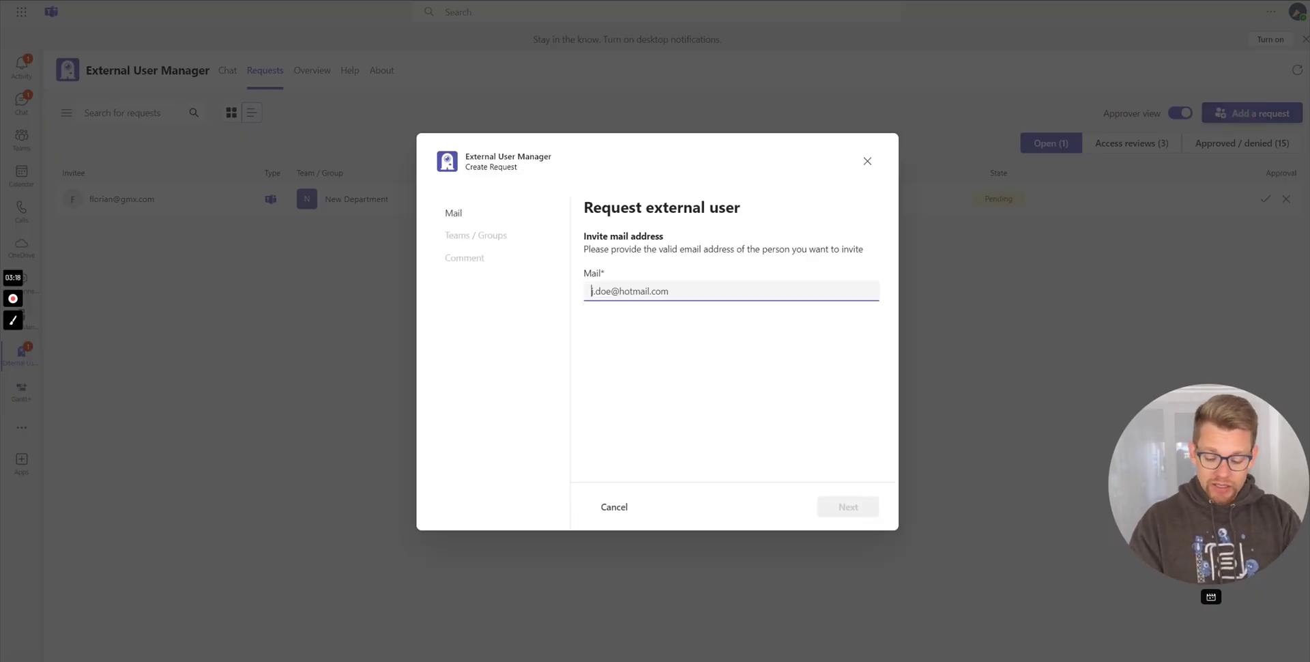
text(sa)
click(656, 310)
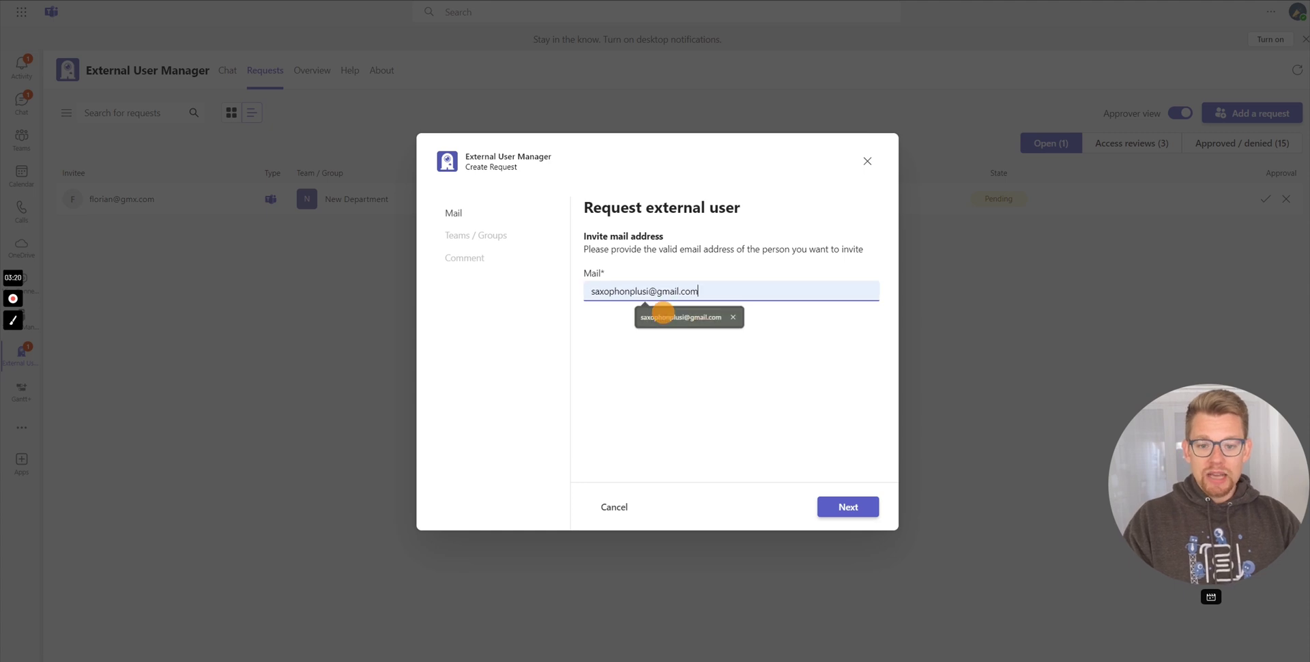
click(825, 506)
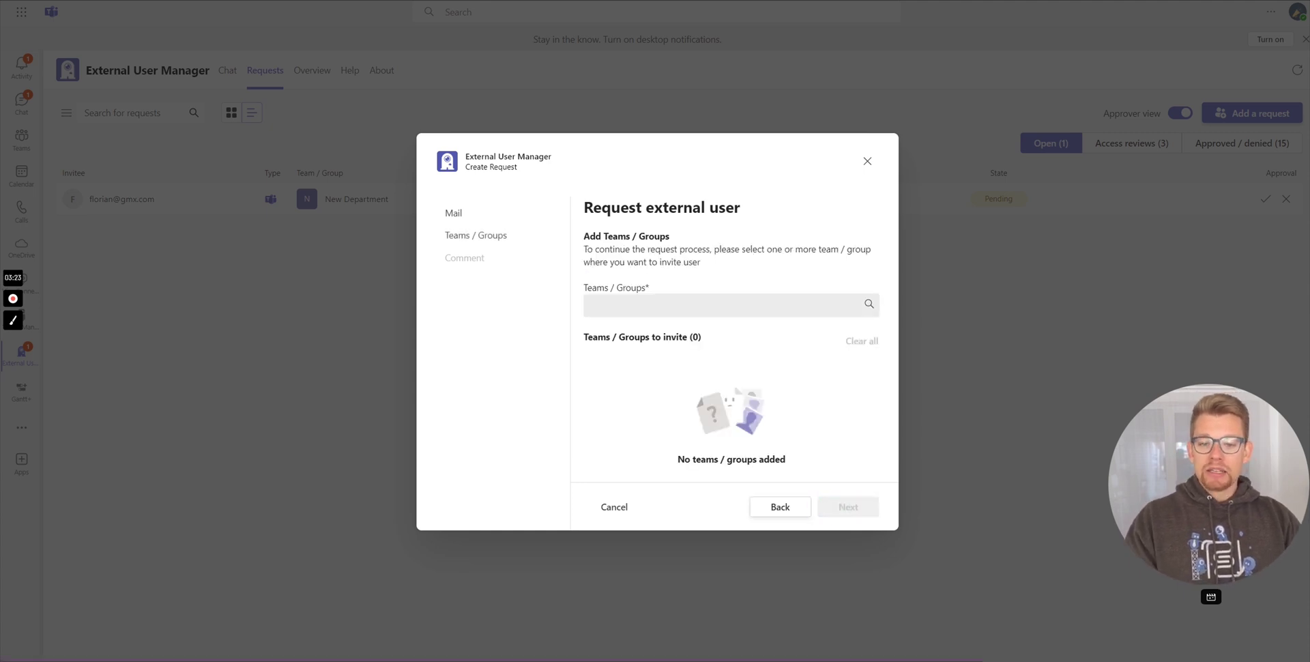
Add the P_HR_Test Florian team to the invitation.
click(723, 304)
text(hr)
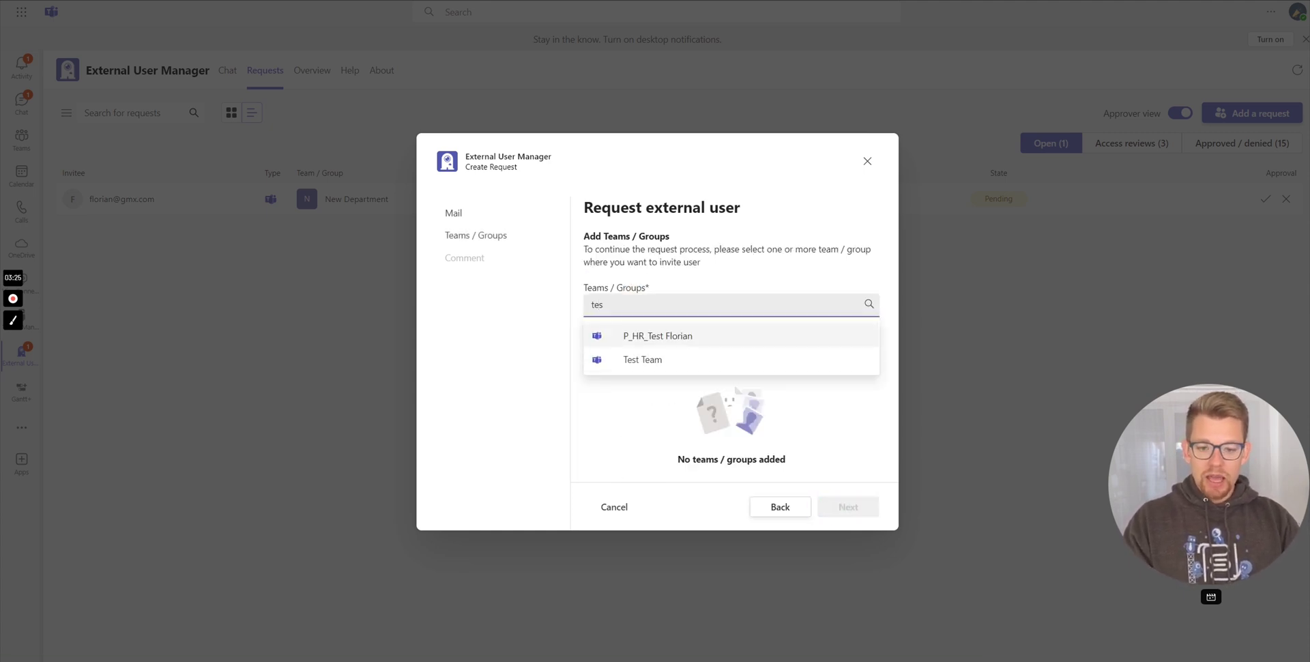
click(645, 334)
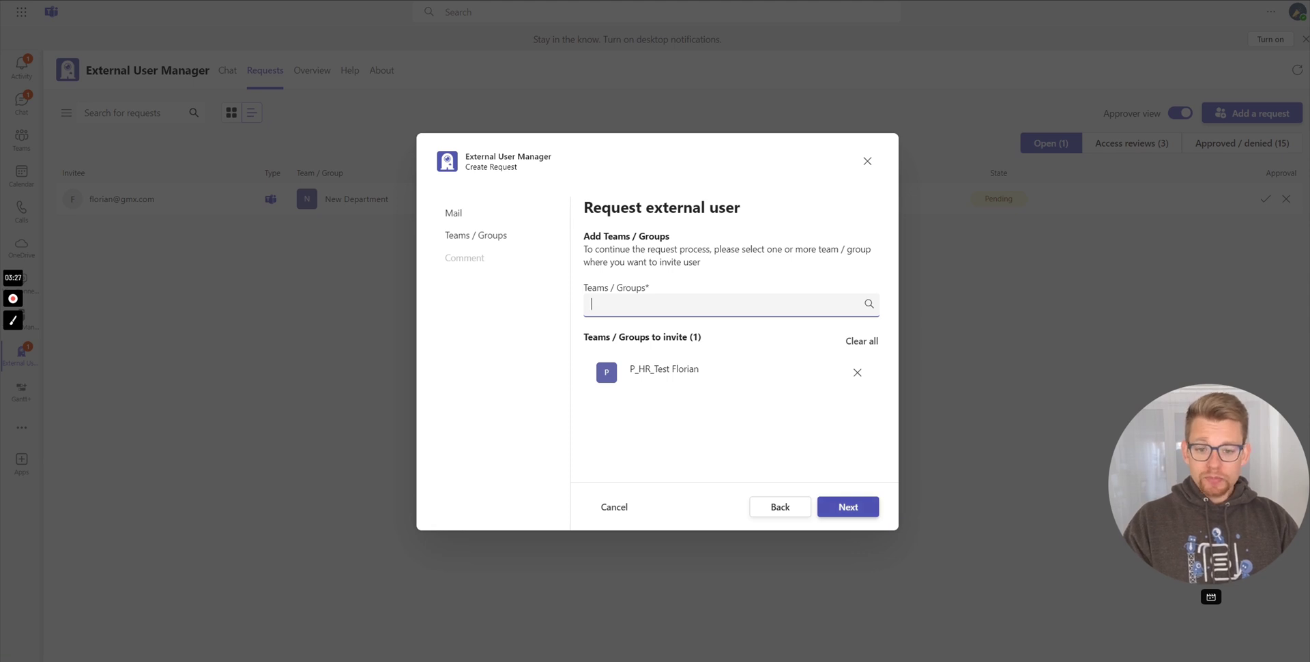
click(848, 506)
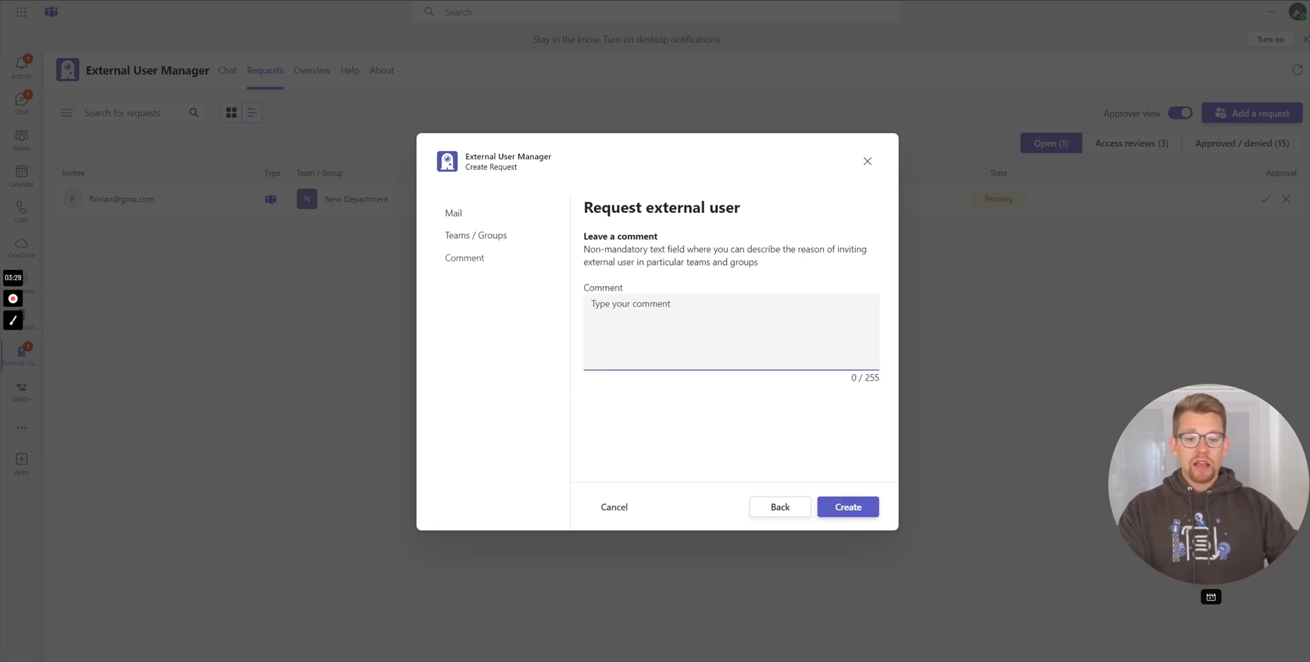
Return to team selection and browse other team suggestions without adding any.
click(781, 505)
click(664, 304)
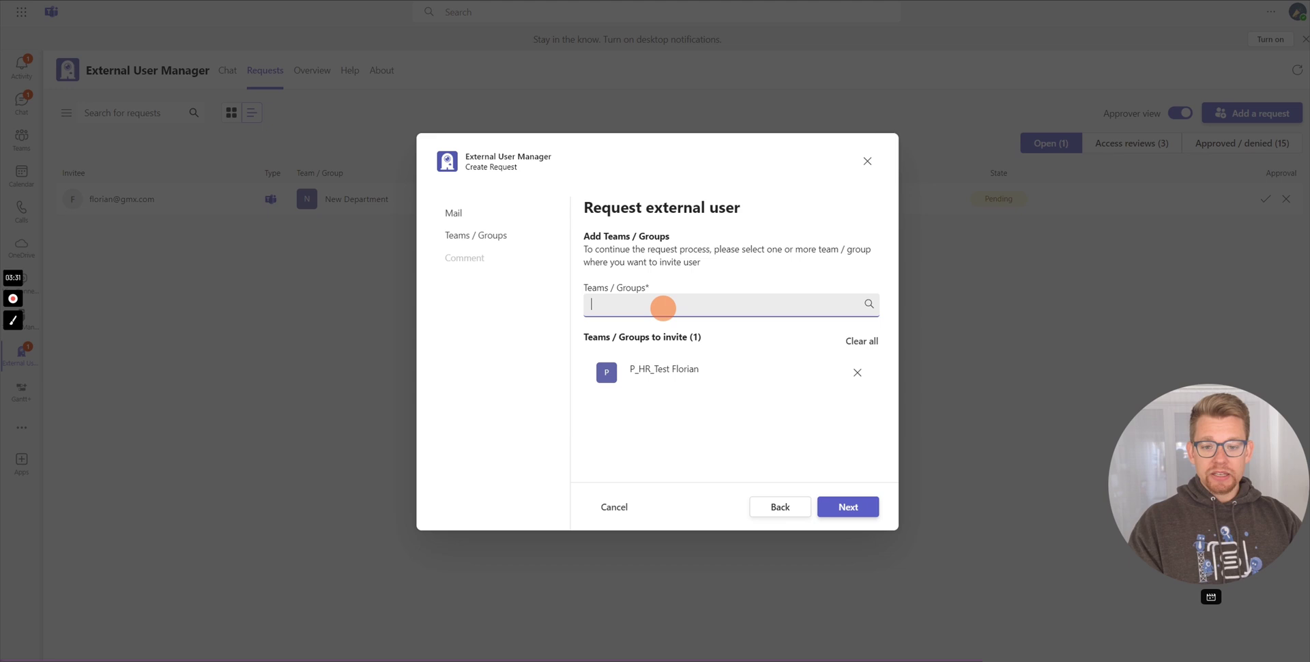
text(f)
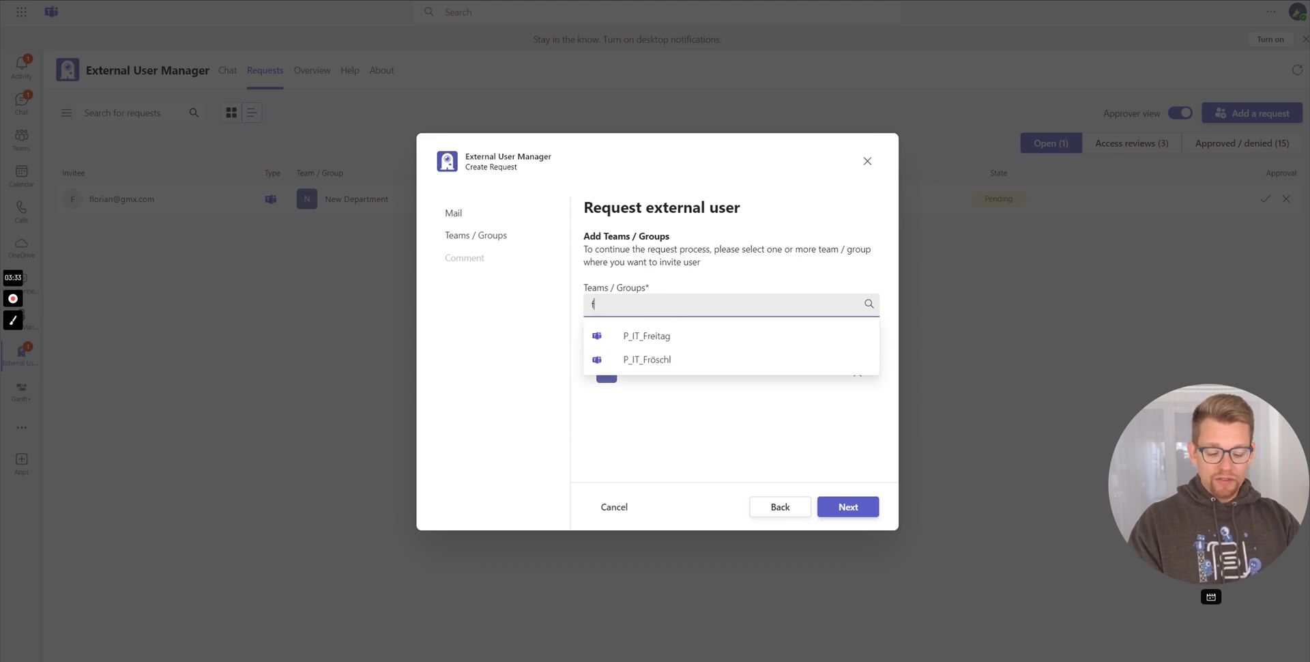
key(BackSpace)
text(a)
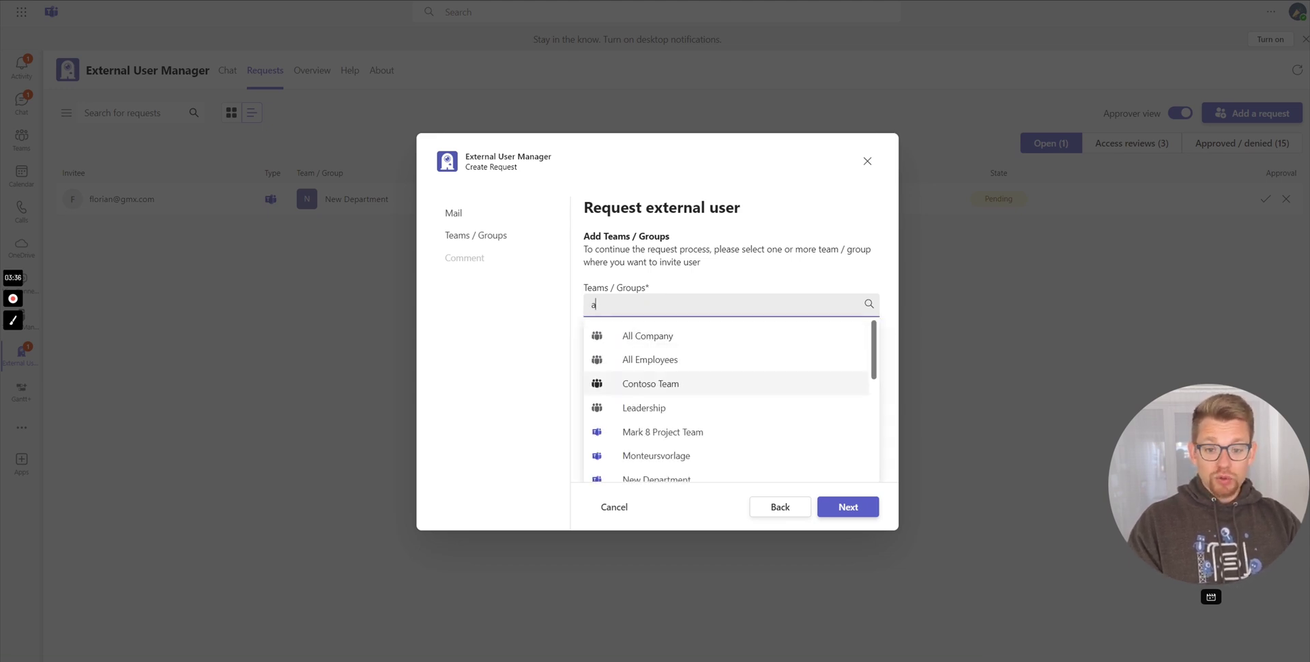
key(Down)
key(Down)
key(Down)
key(Up)
key(Up)
key(Up)
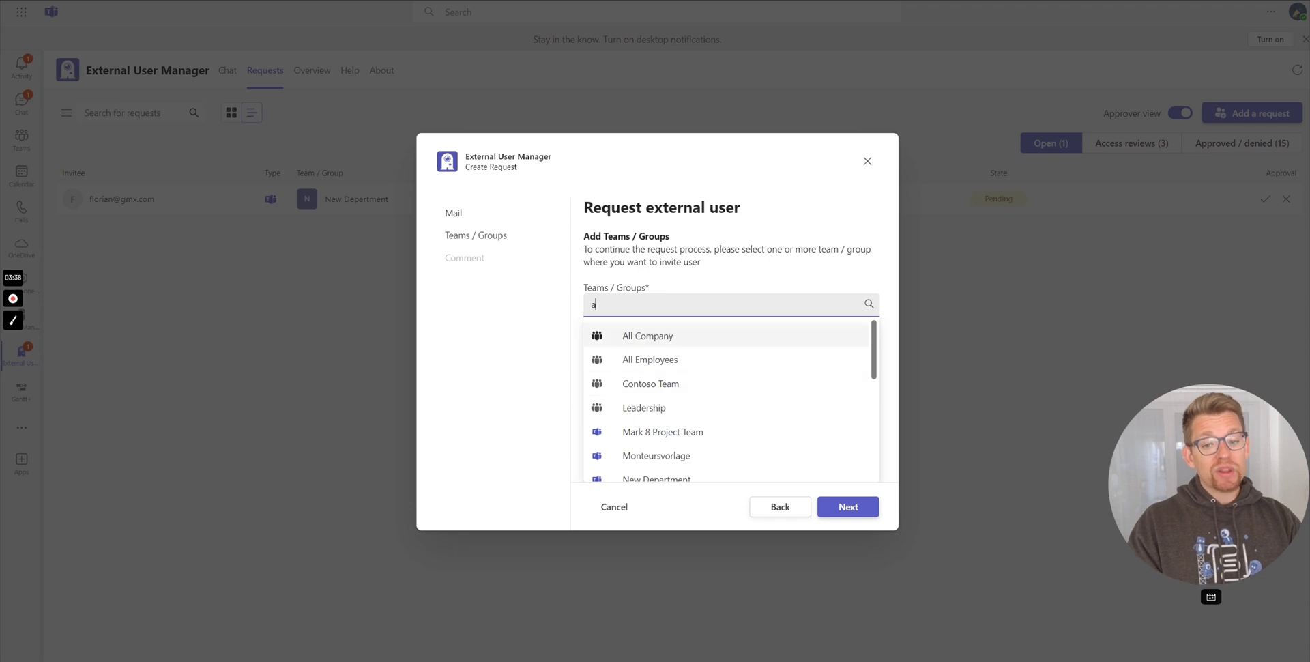
key(Down)
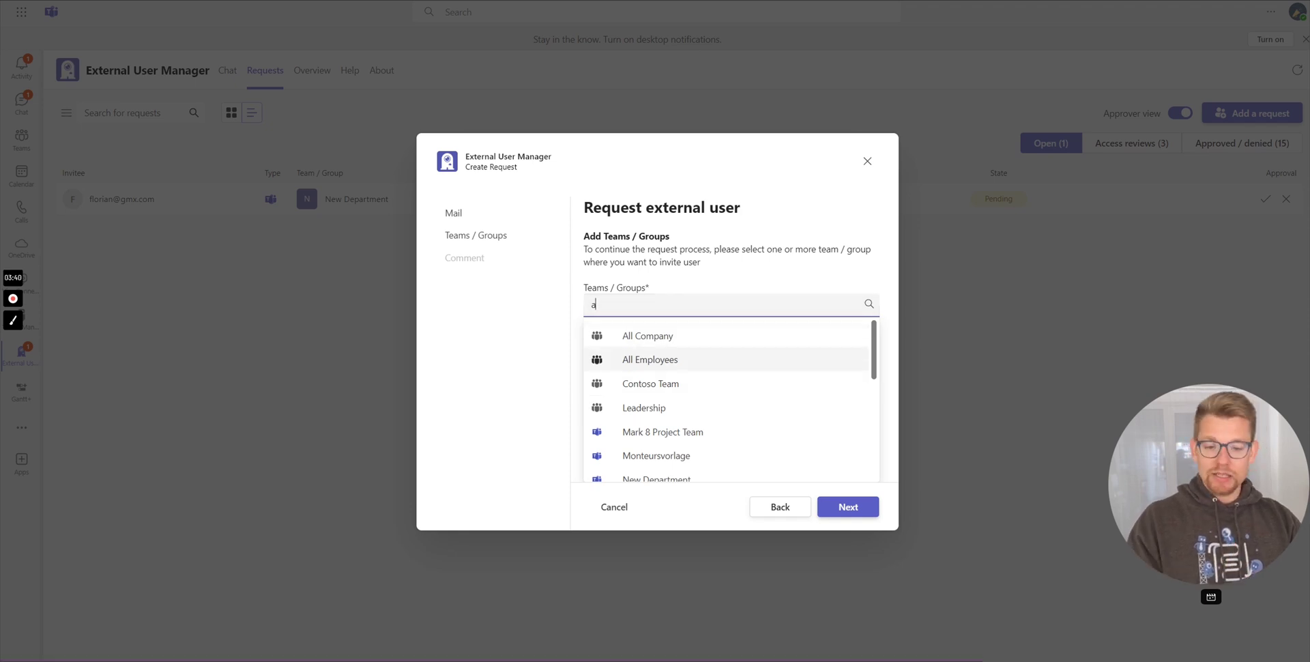
click(527, 360)
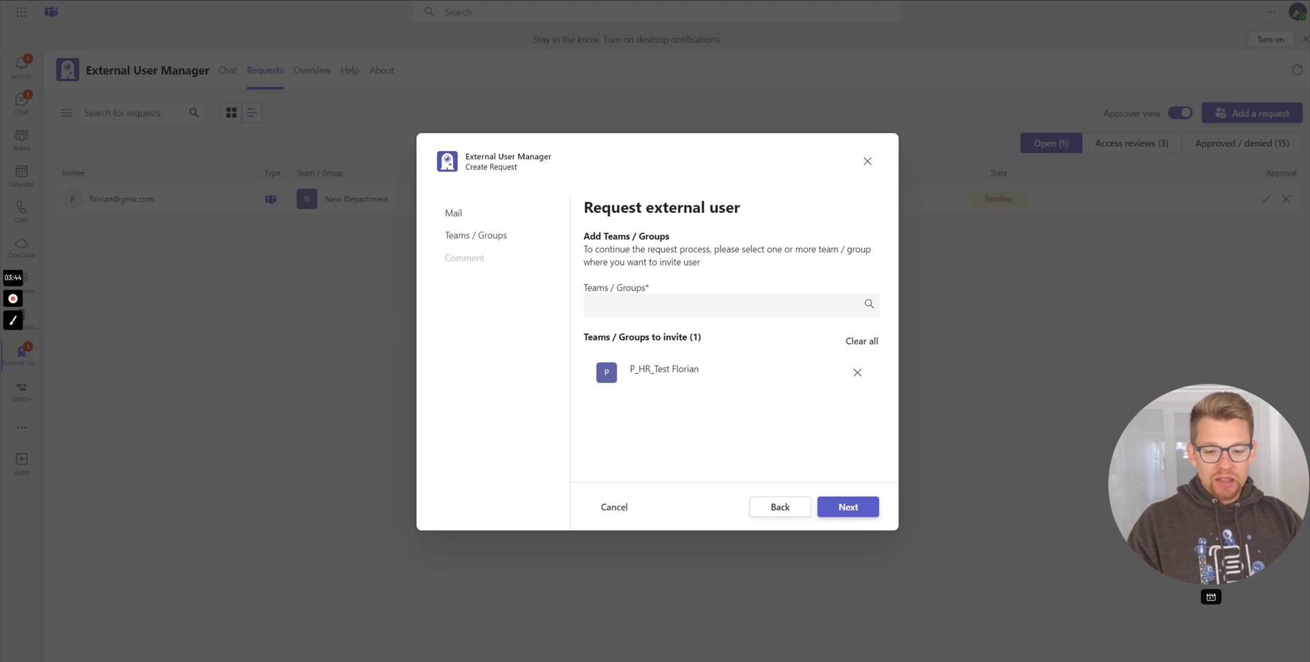
Add the comment 'why i want to invite this person' and create the request.
click(840, 506)
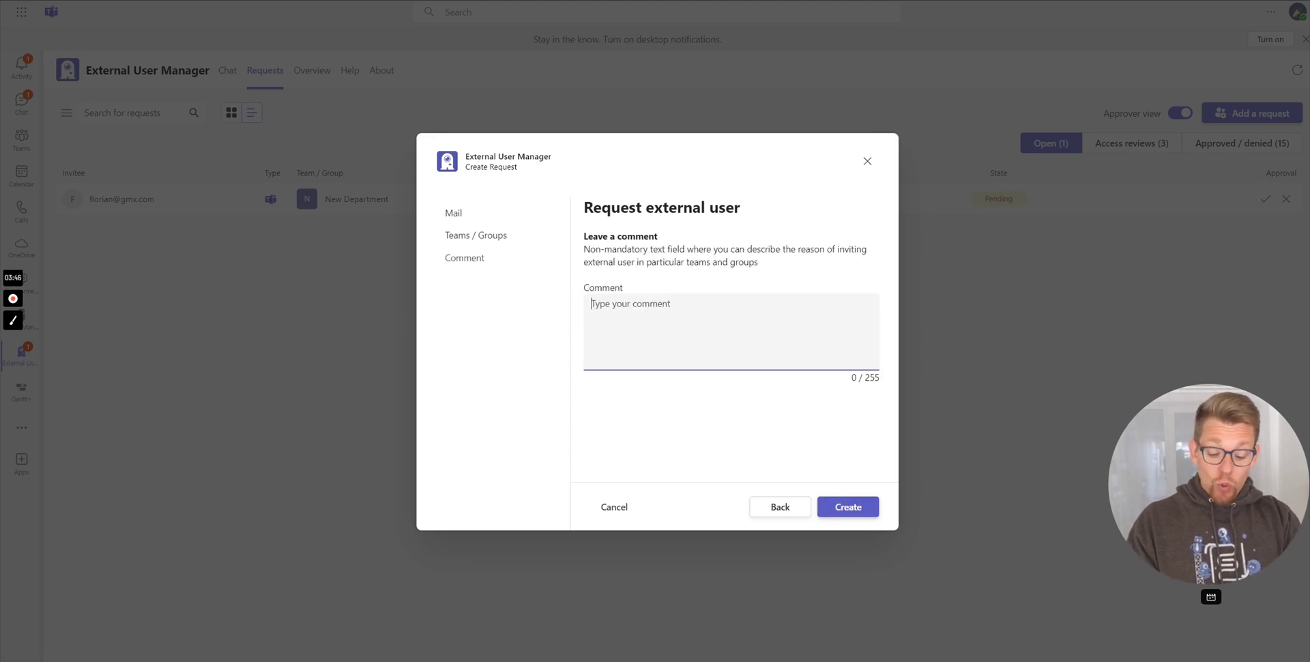
text(why i want )
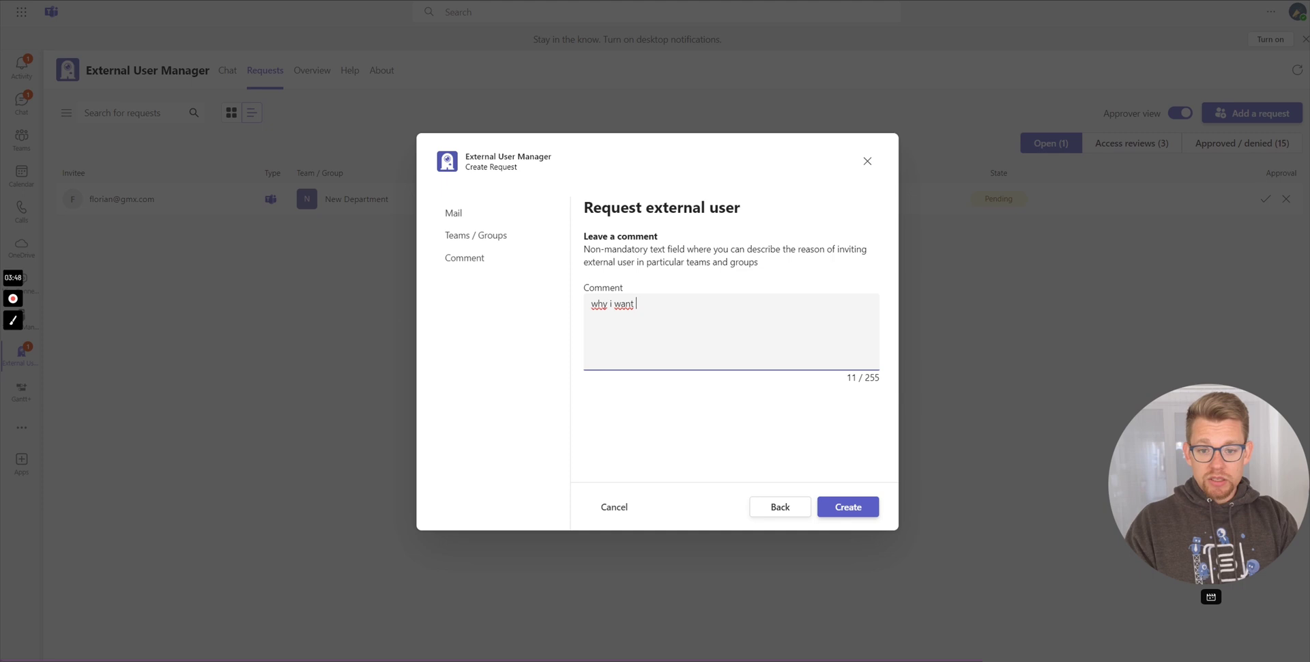
text(to invite this pe)
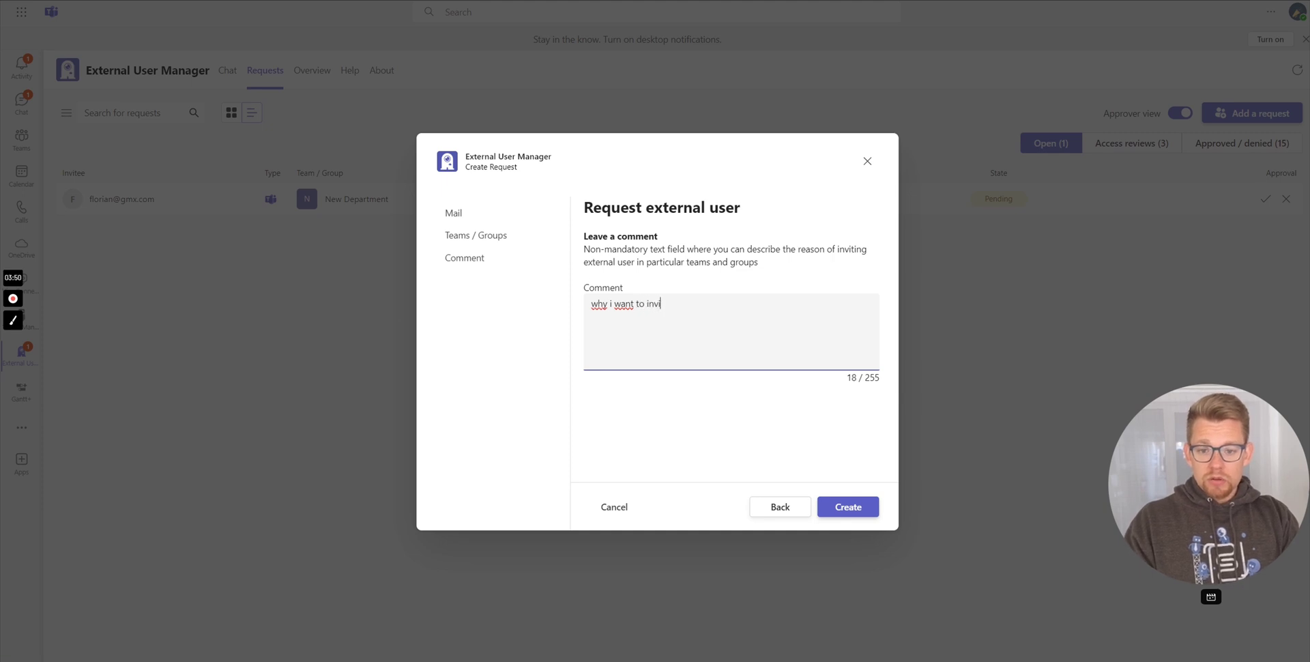
text(rson)
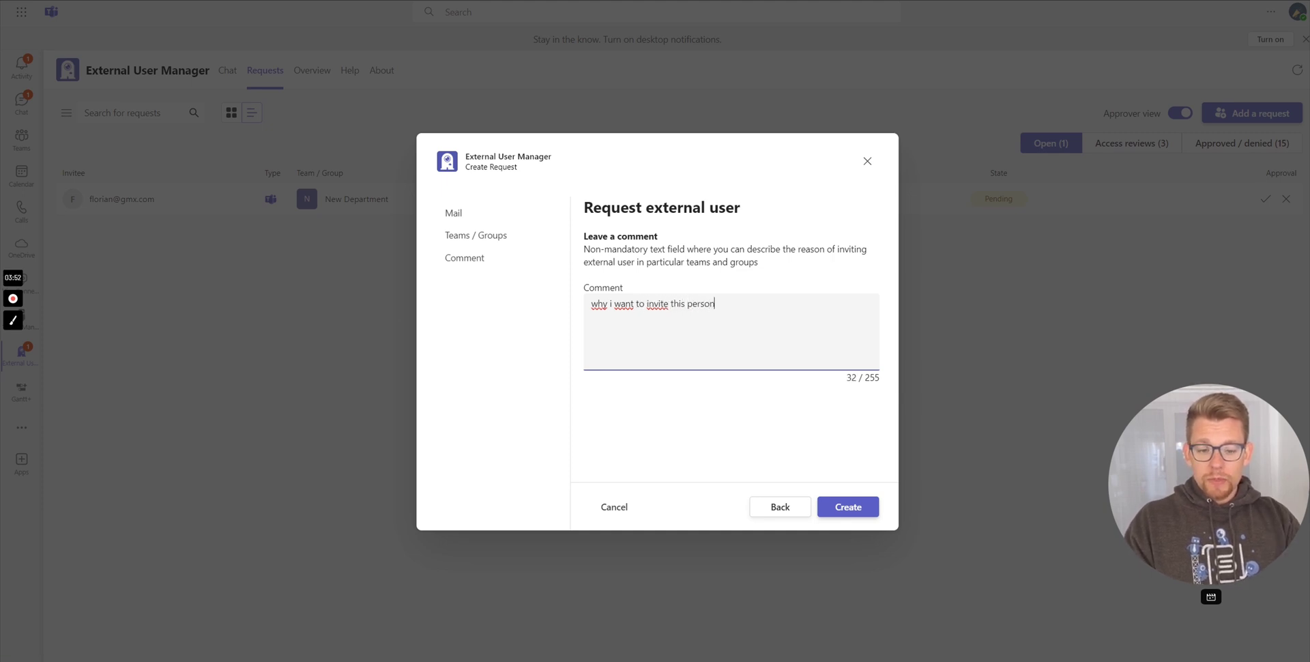
click(848, 506)
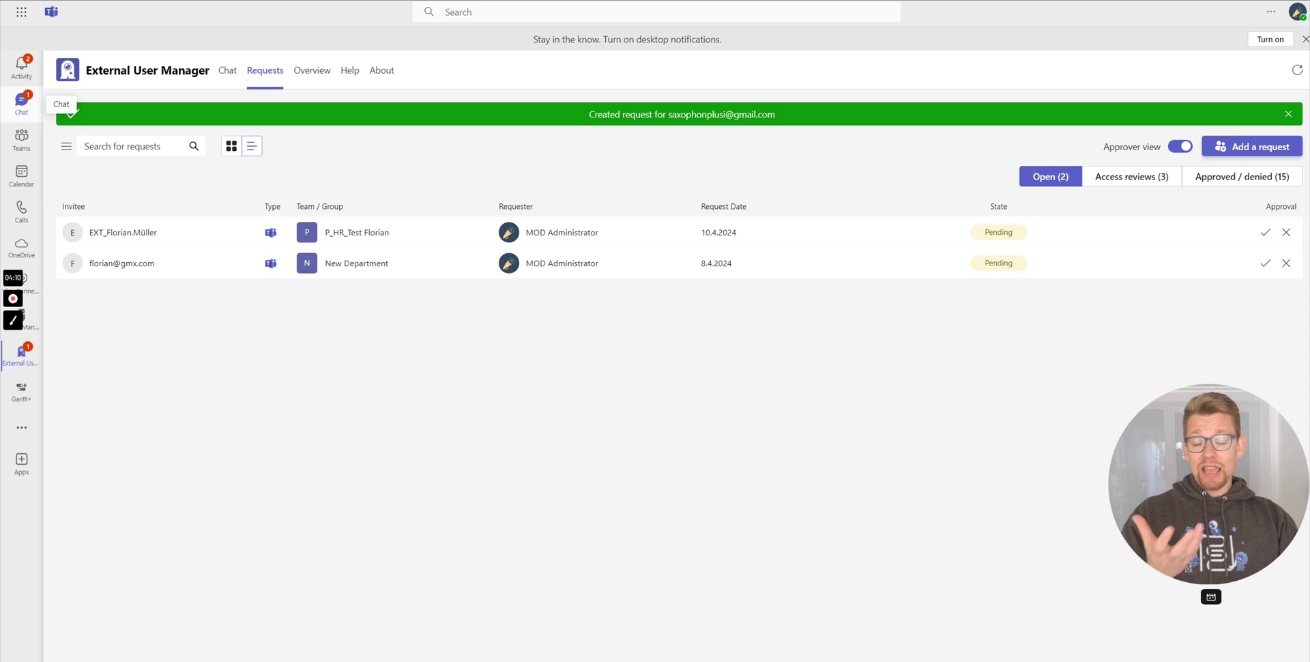
Open the External User Manager chat in Teams to see the pending request card.
click(21, 103)
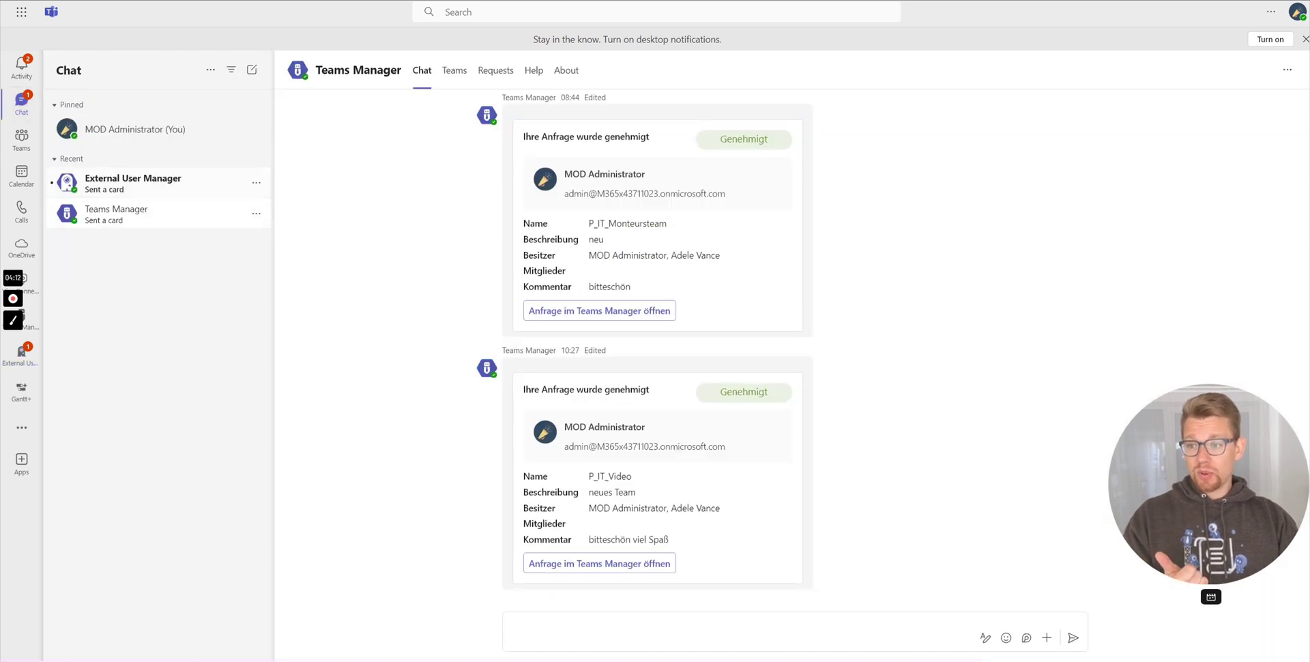
click(130, 183)
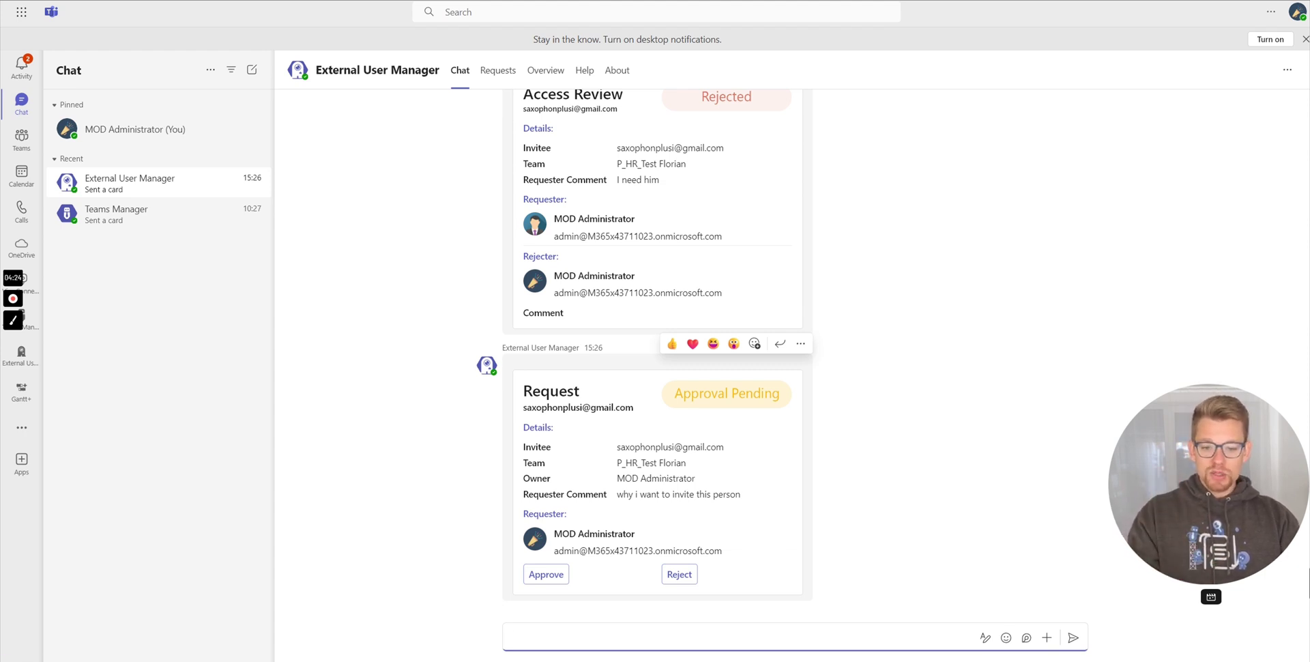
Approve the P_HR_Test Florian request from the chat card with comment 'here you go'.
click(546, 574)
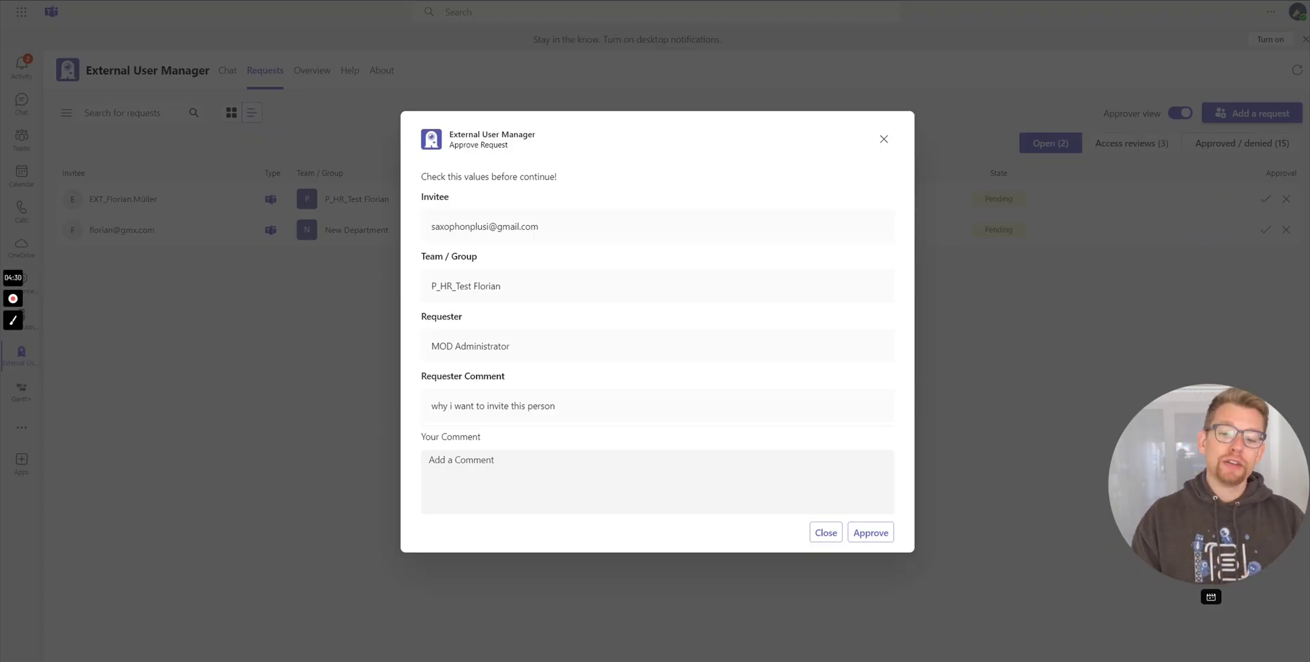
click(445, 486)
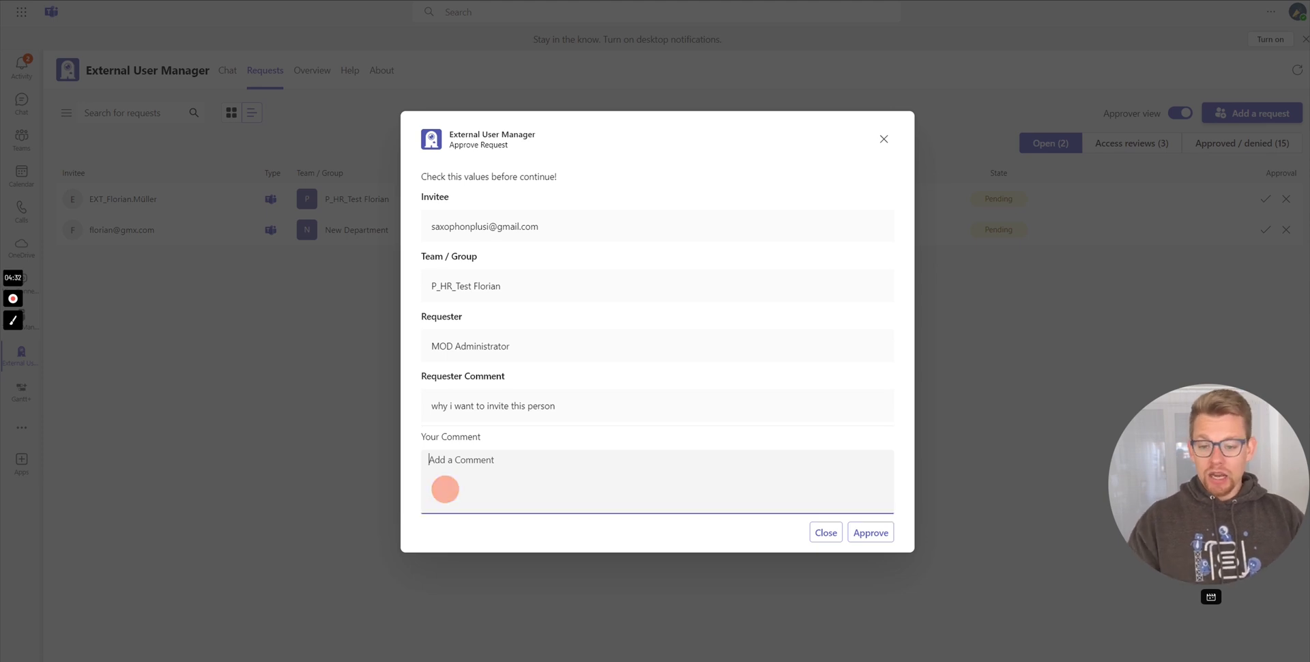
text(here you go)
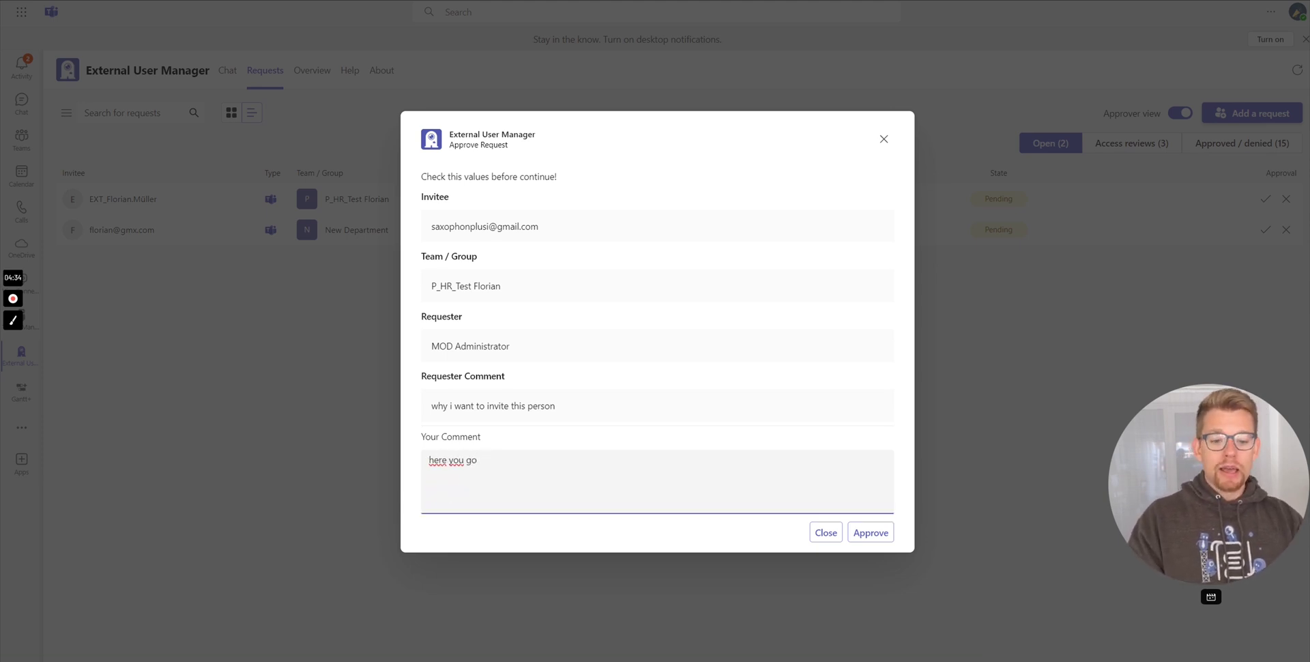
click(861, 532)
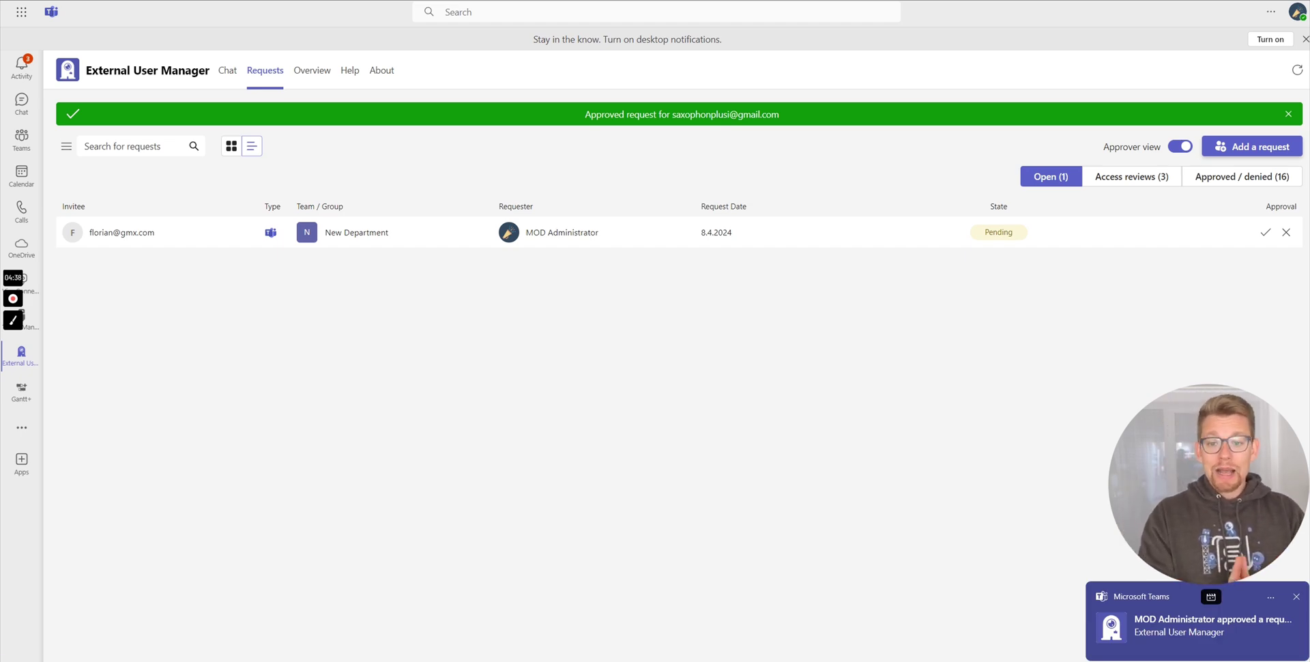
Open the Approved / denied list, view the newest Onboarding request's details, then close them.
click(1242, 176)
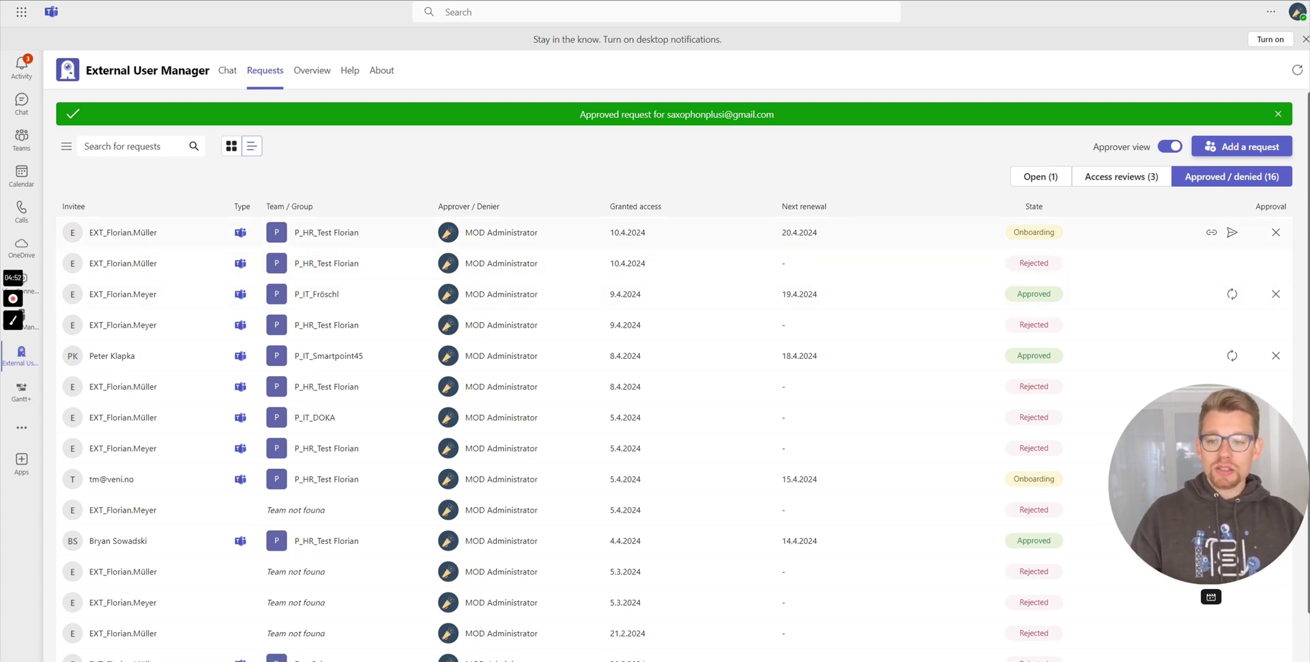
click(140, 232)
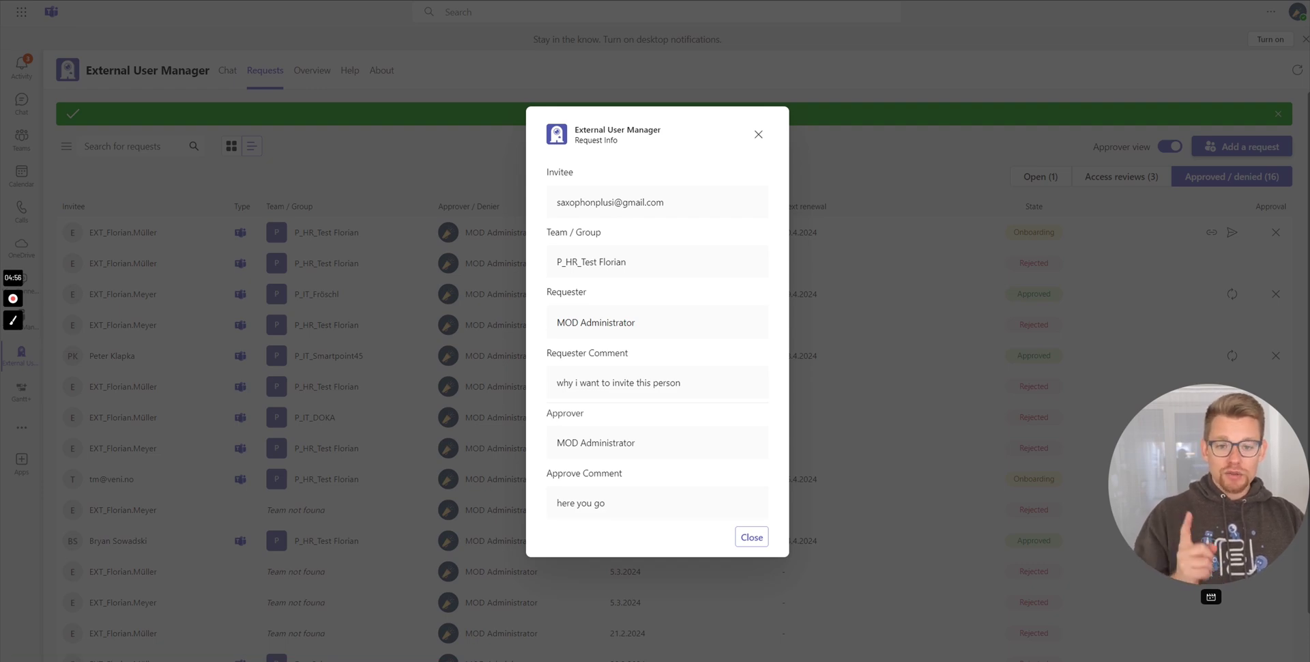
click(758, 135)
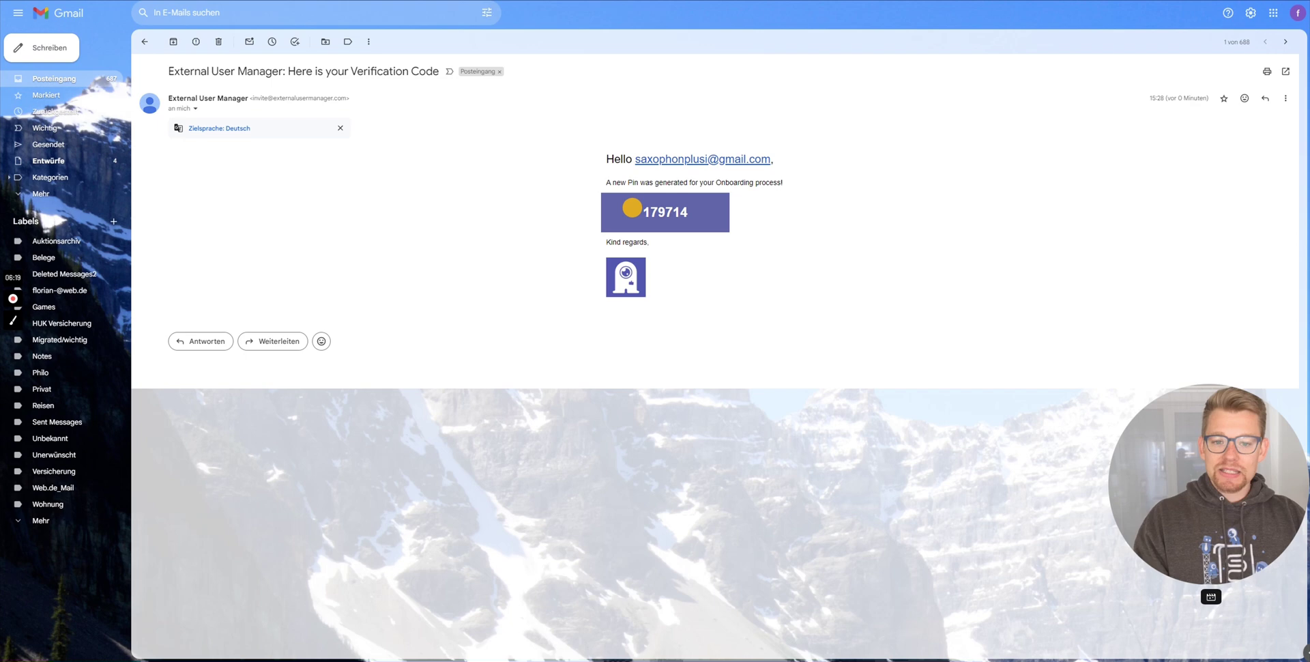
Copy the PIN from the verification email, paste it into the portal and verify.
double_click(633, 208)
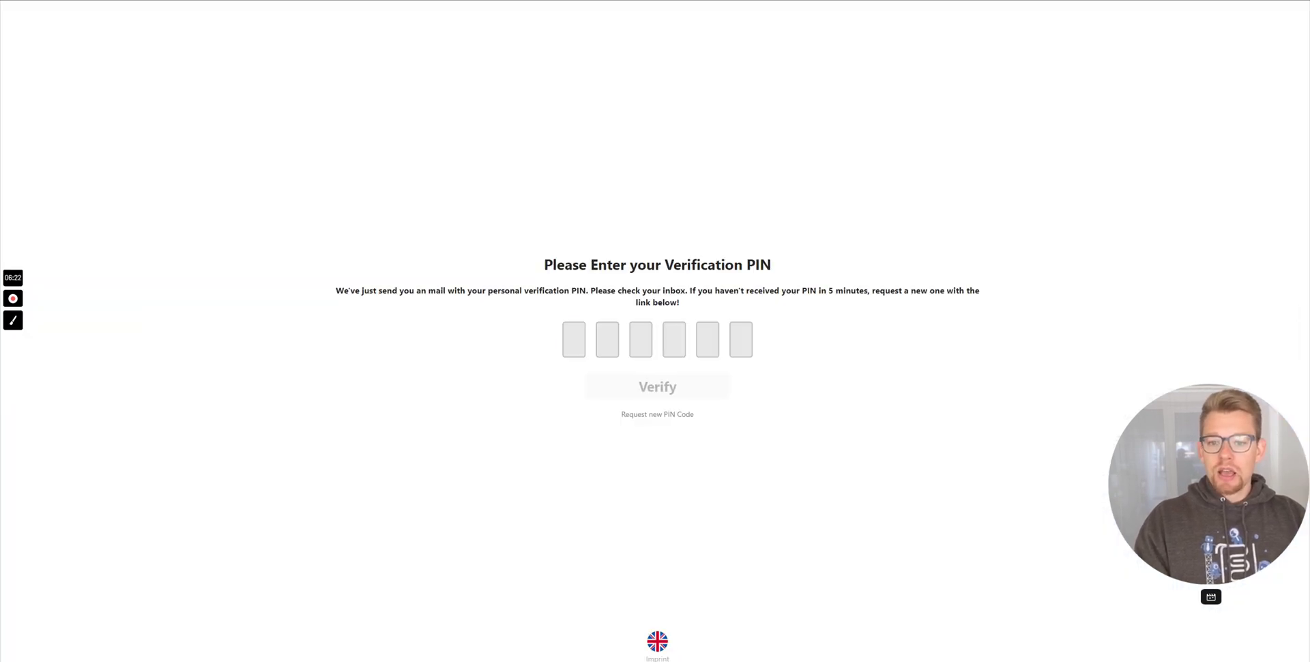
key(ctrl+v)
click(651, 384)
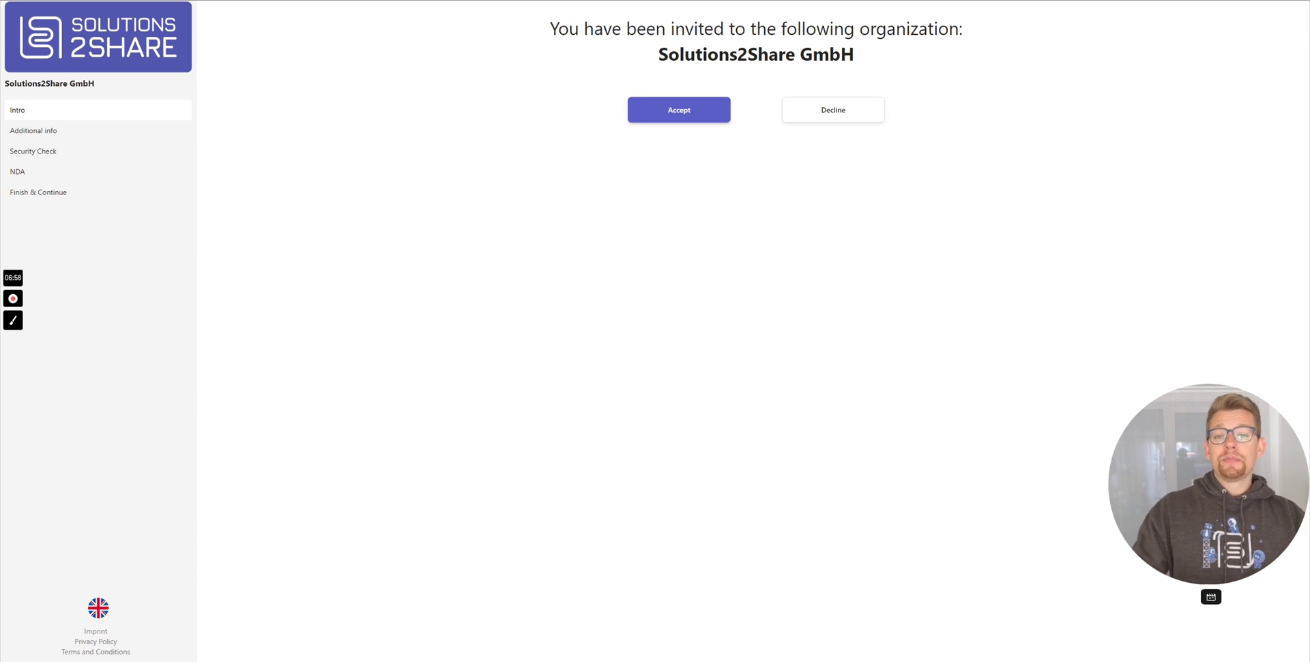
Accept the invitation to join Solutions2Share GmbH.
click(664, 116)
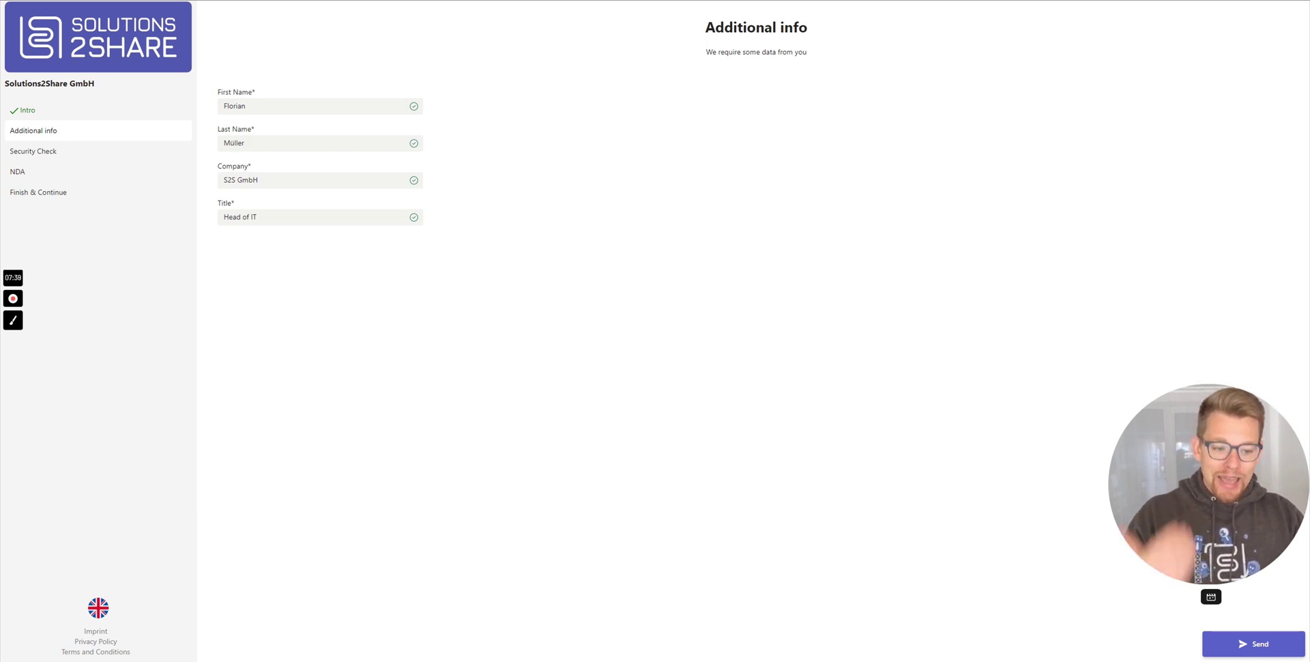
Submit the additional info form and page through all 10 Security Check pages.
key(Return)
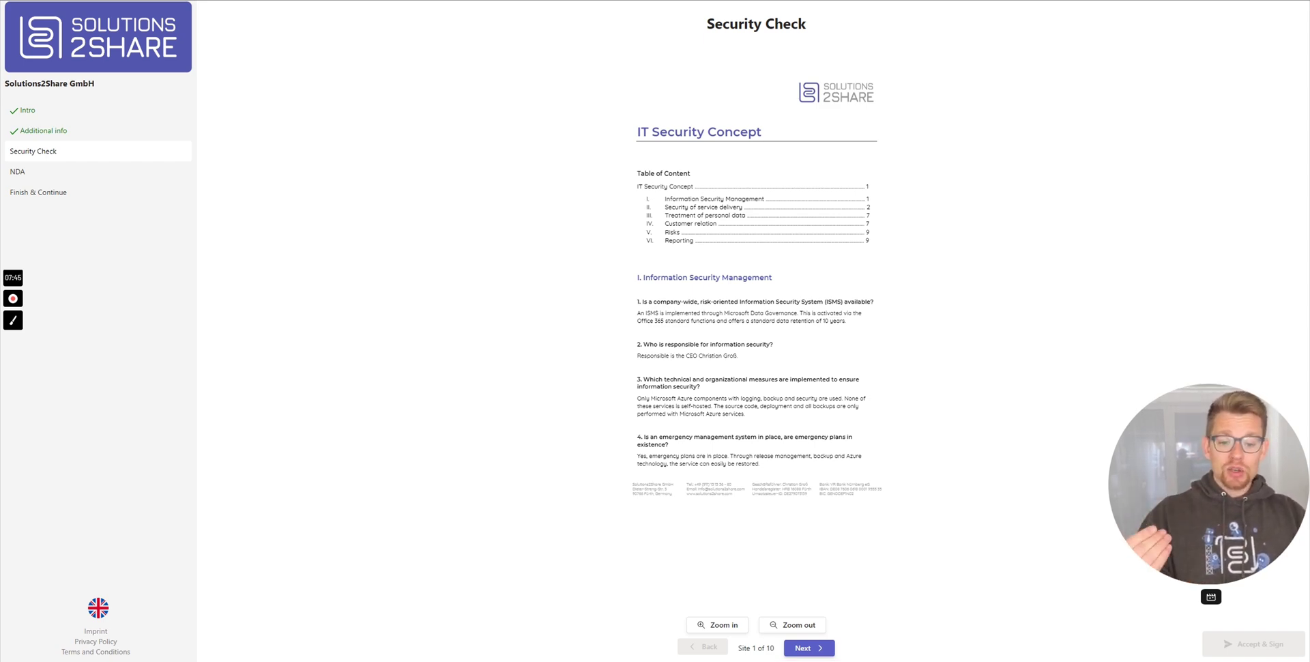
click(805, 648)
click(806, 647)
click(805, 648)
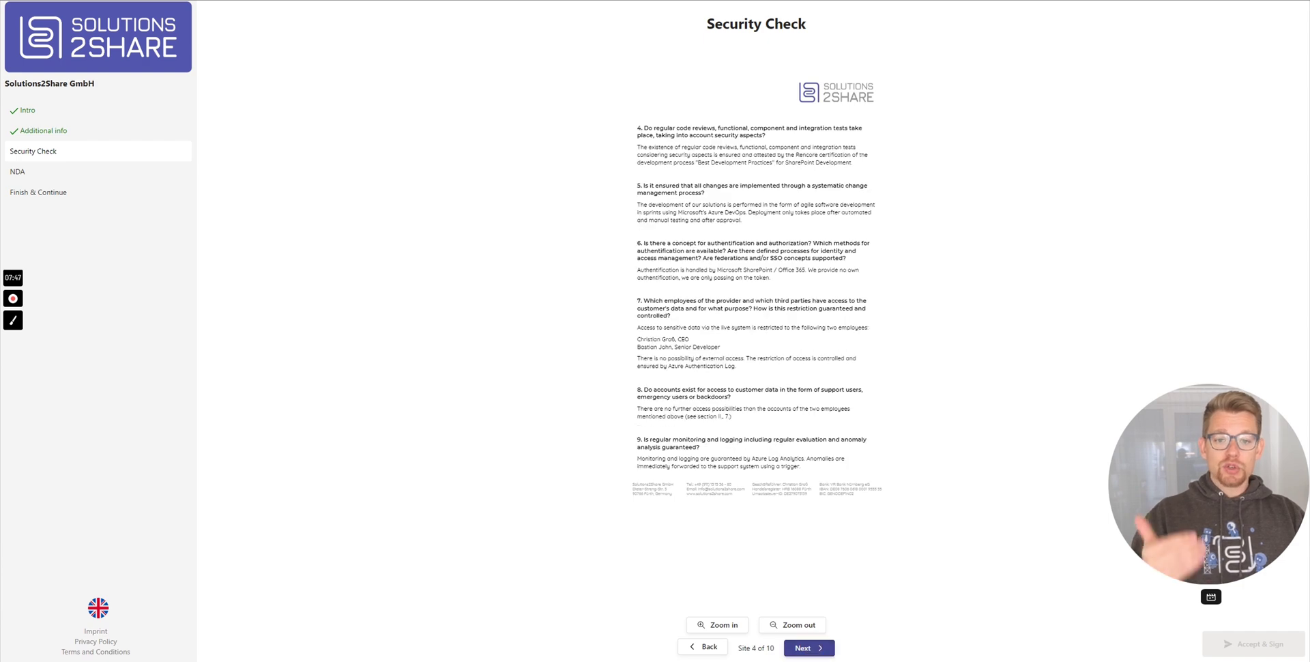
click(807, 646)
click(807, 646)
click(808, 646)
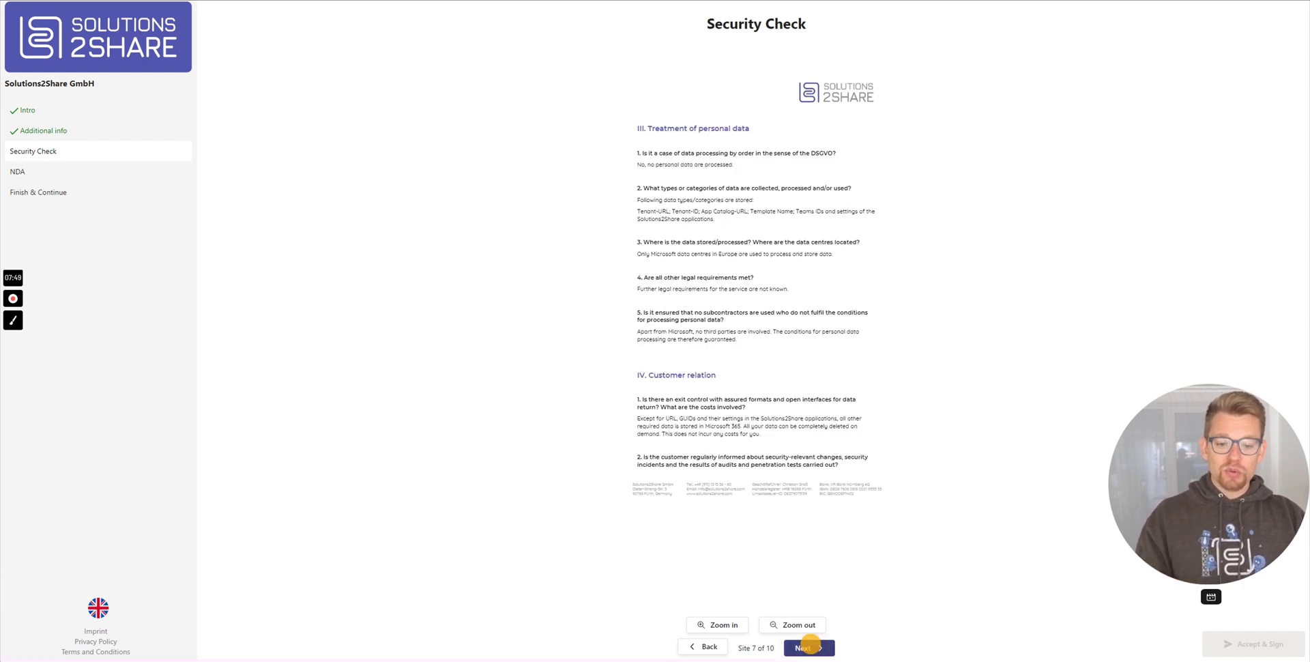
click(808, 647)
click(809, 646)
click(809, 646)
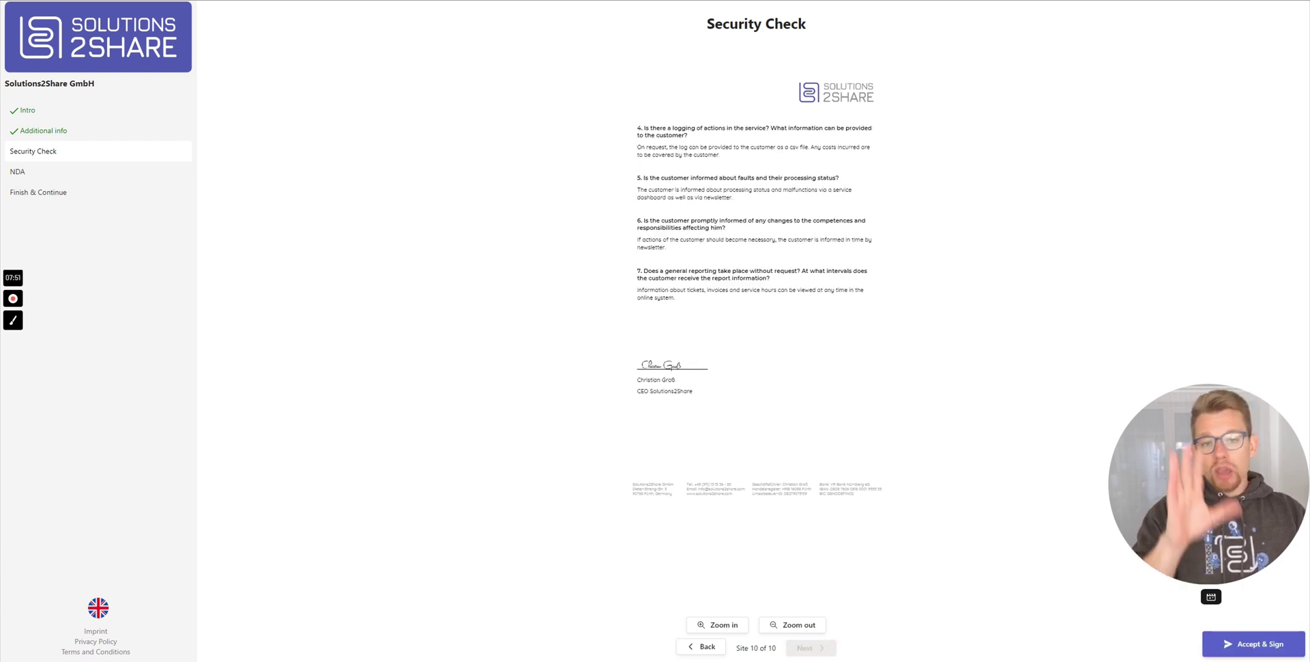
Draw a signature and sign the Security Check document.
click(1225, 644)
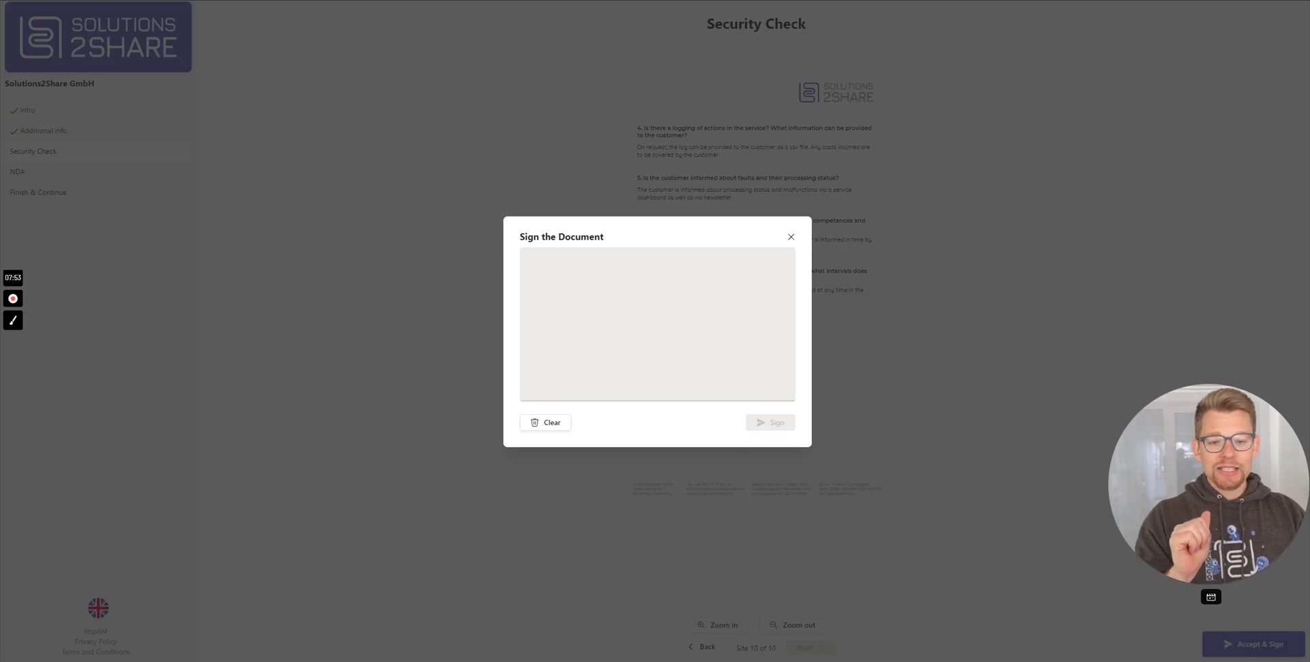
mouse_move(637, 275)
mouse_down()
mouse_move(677, 284)
mouse_move(685, 341)
mouse_move(559, 355)
mouse_up()
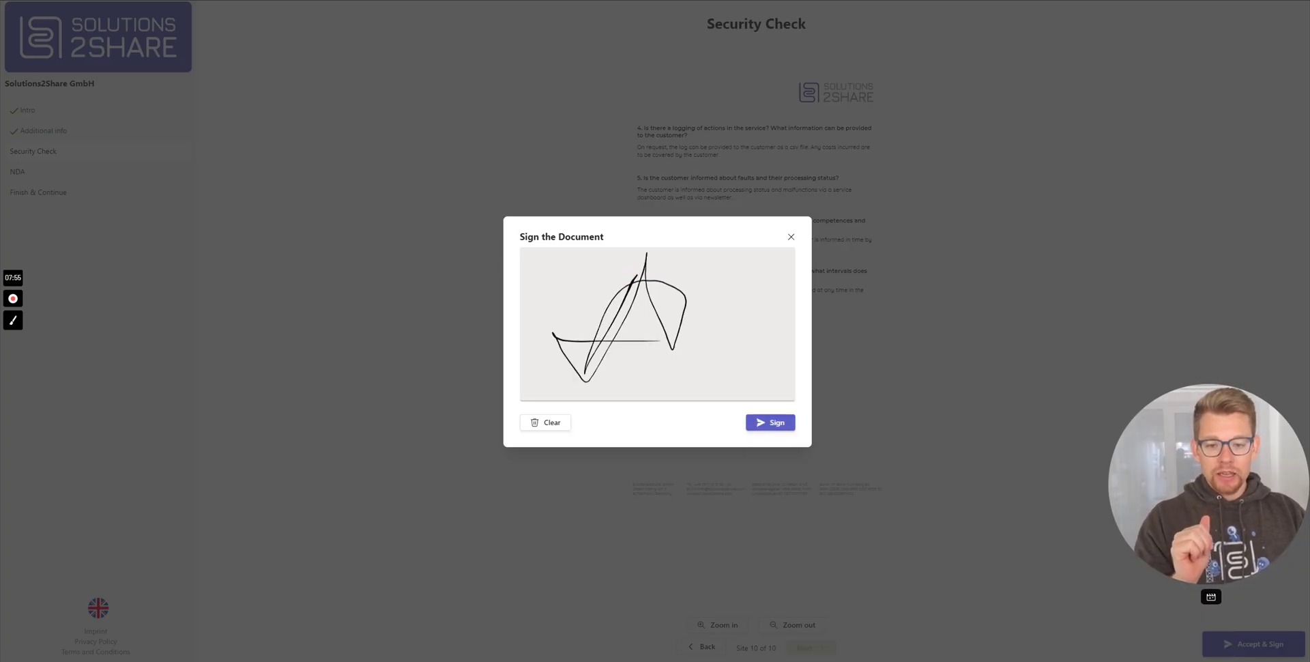
click(771, 422)
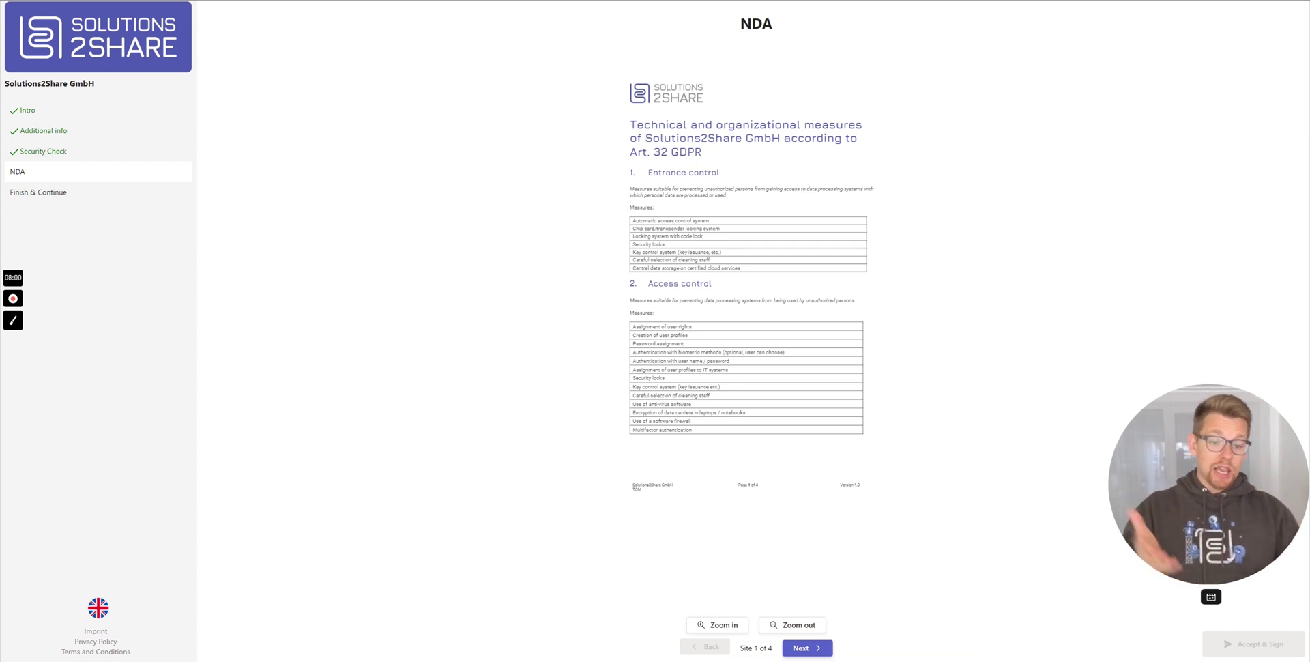
Page to the end of the 4-page NDA, draw a signature and sign it.
click(808, 648)
click(807, 648)
click(807, 648)
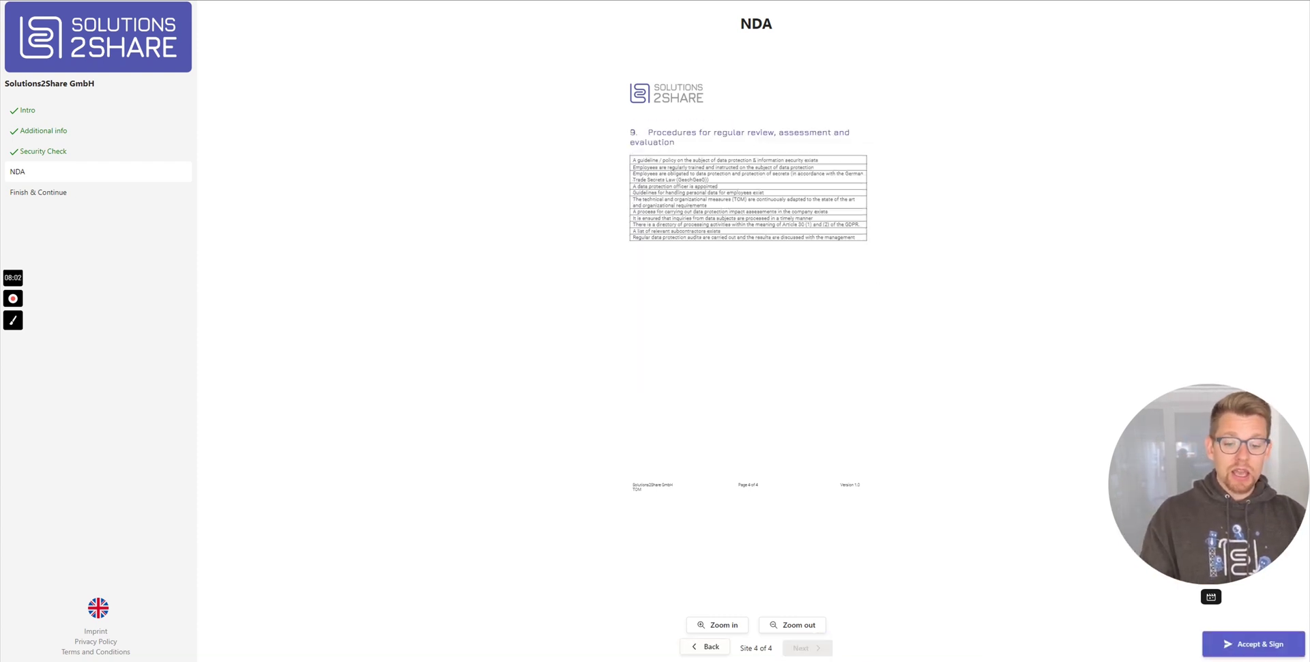
click(1253, 643)
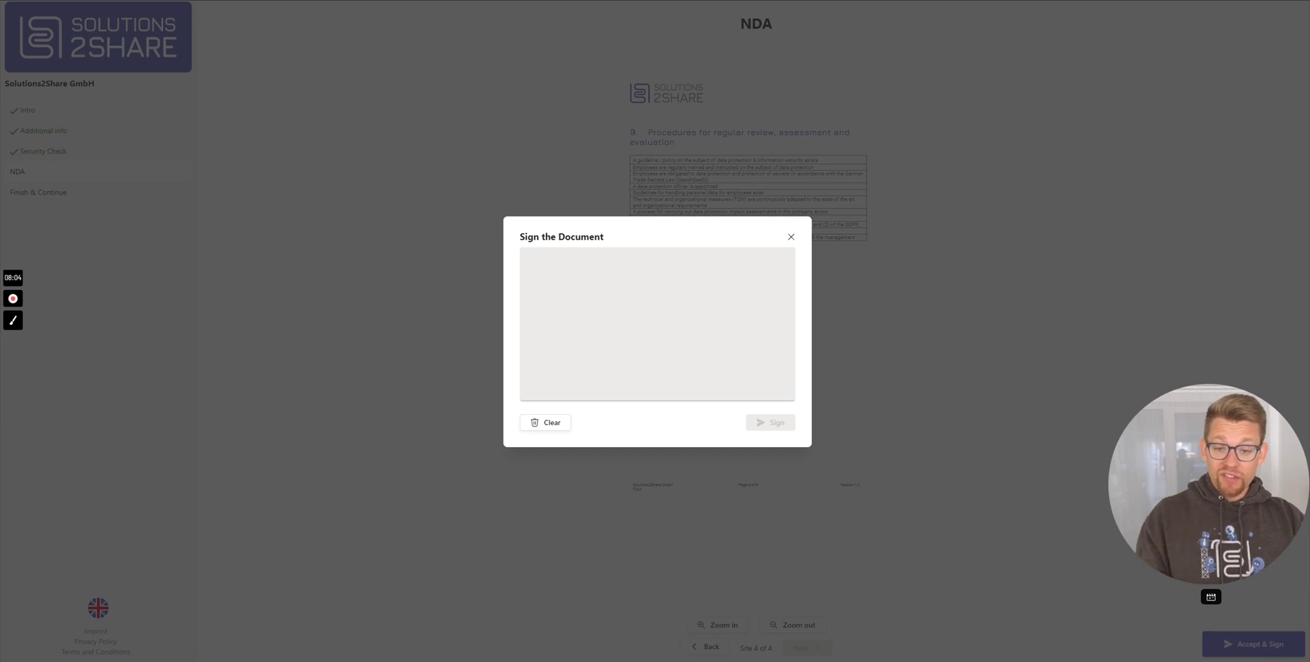
mouse_move(635, 275)
mouse_down()
mouse_move(581, 374)
mouse_move(648, 338)
mouse_move(532, 337)
mouse_move(745, 324)
mouse_up()
click(770, 422)
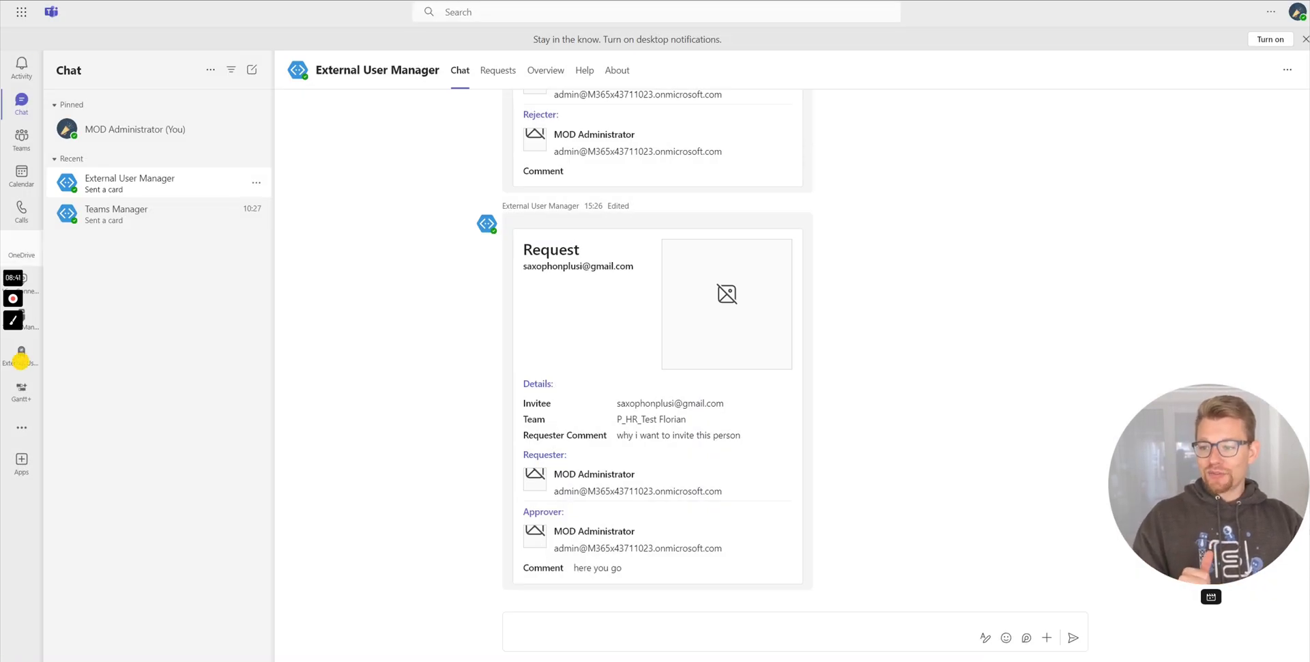
Go to Requests and switch to the Approved / denied (16) list.
click(495, 71)
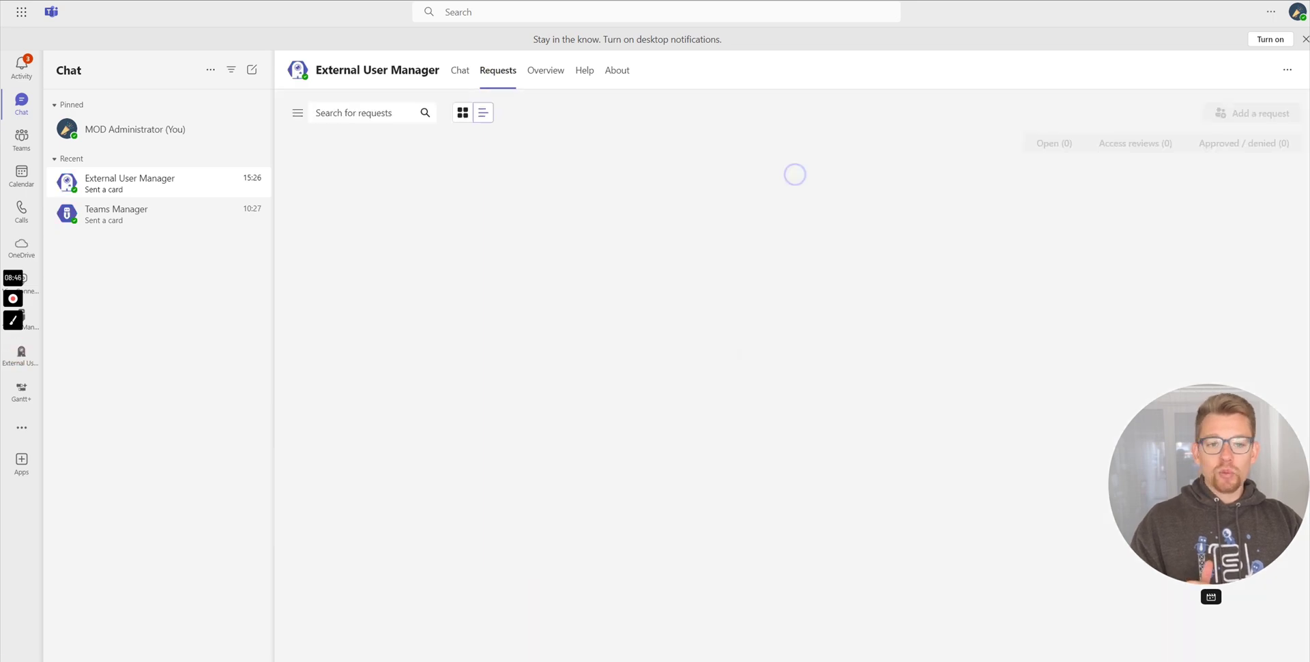
click(1239, 143)
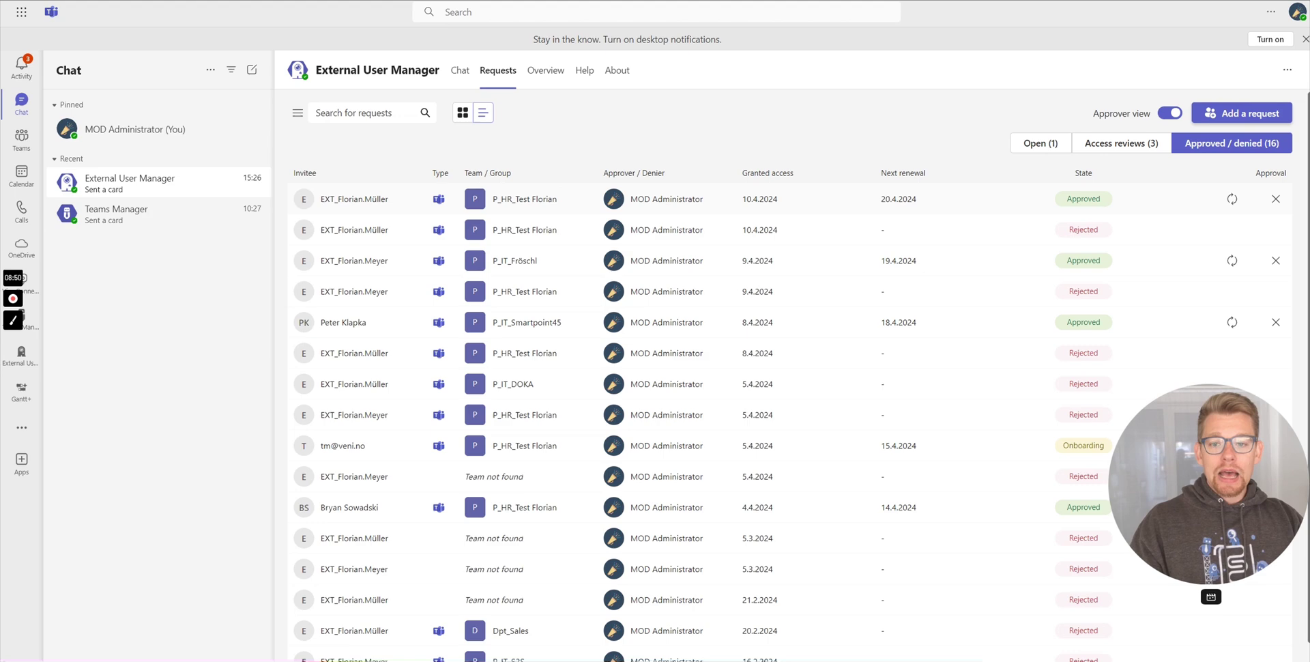
Open the top approved guest's details and download their full onboarding report PDF.
click(351, 199)
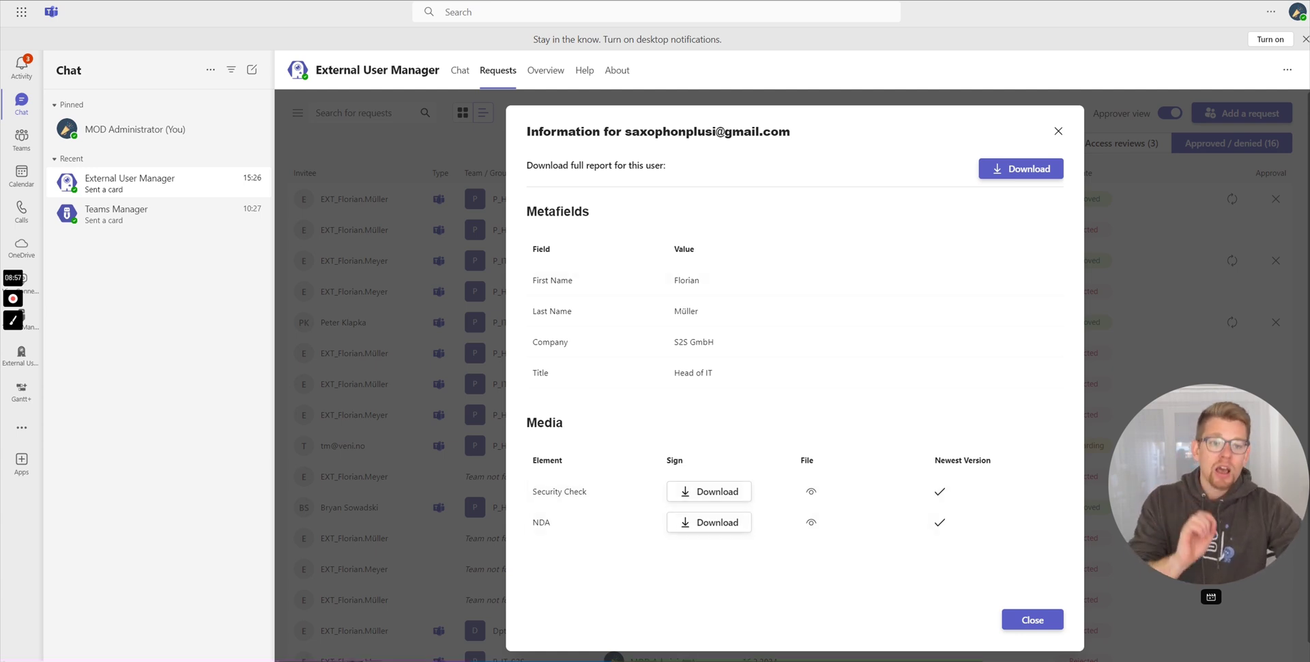
click(1023, 166)
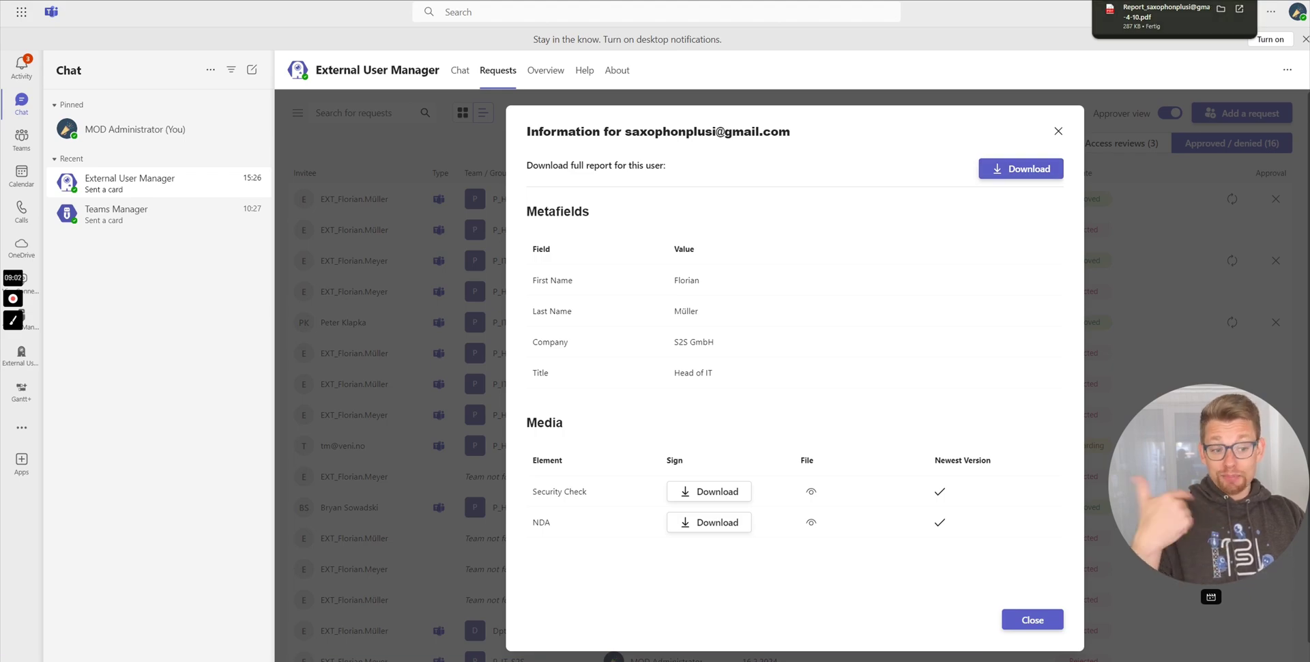
Open the downloaded report PDF and review its Metafields page.
click(1153, 14)
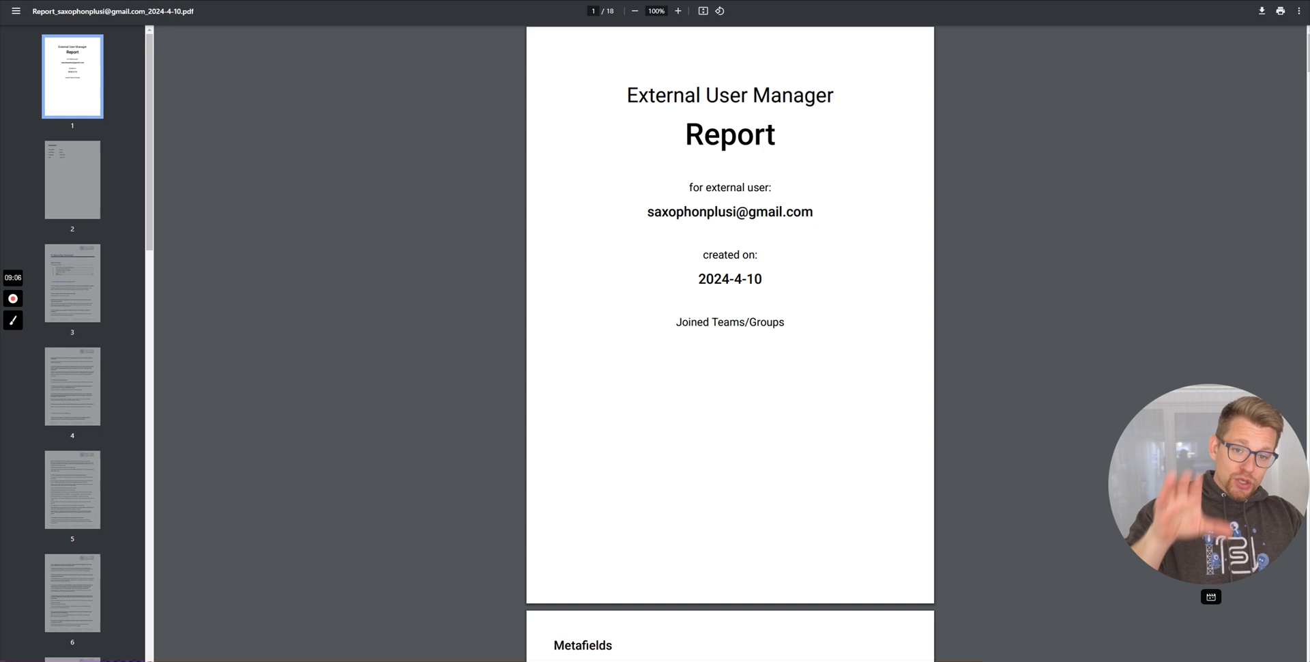
click(57, 203)
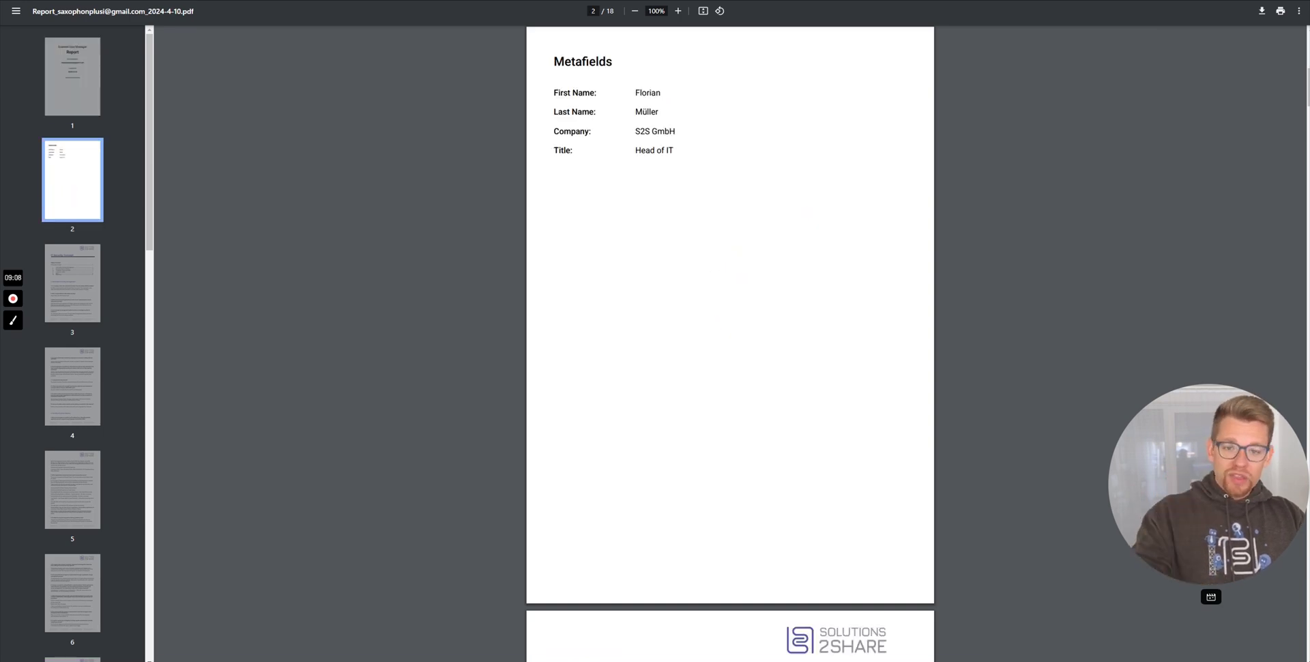
scroll(73, 341, down, 5)
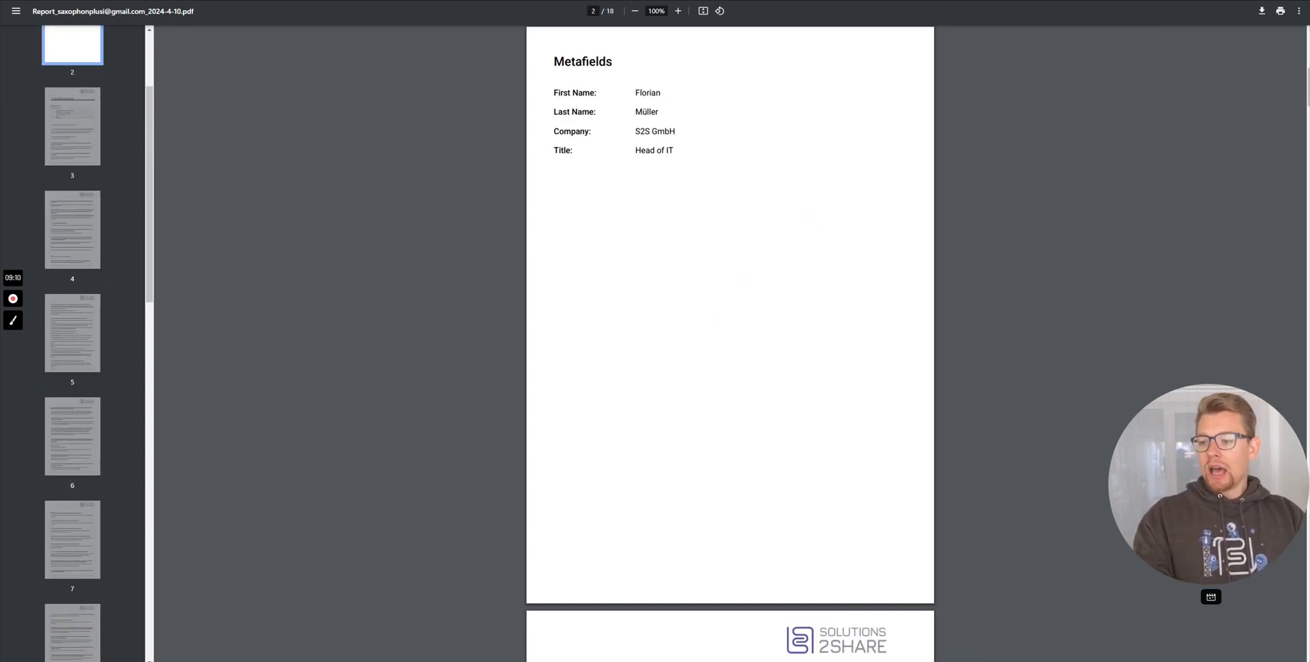
scroll(73, 341, down, 8)
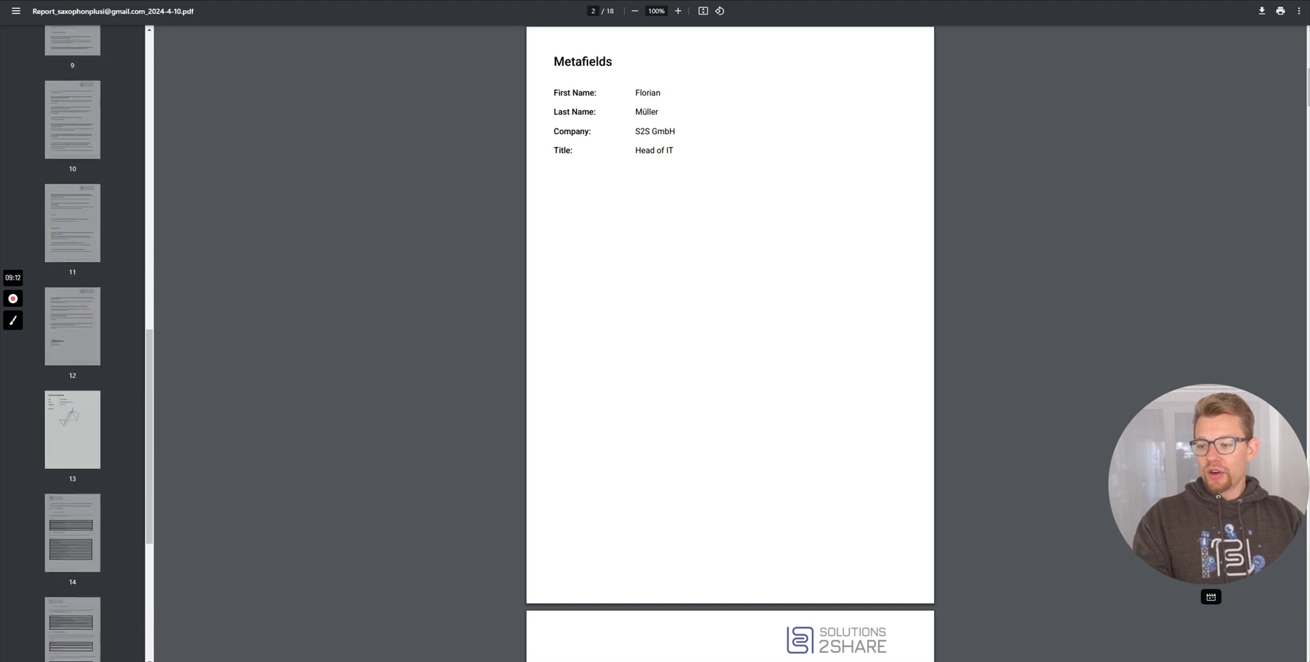
Check the Security Check and NDA (page 18) signature pages, then close the PDF.
click(71, 346)
scroll(72, 341, down, 4)
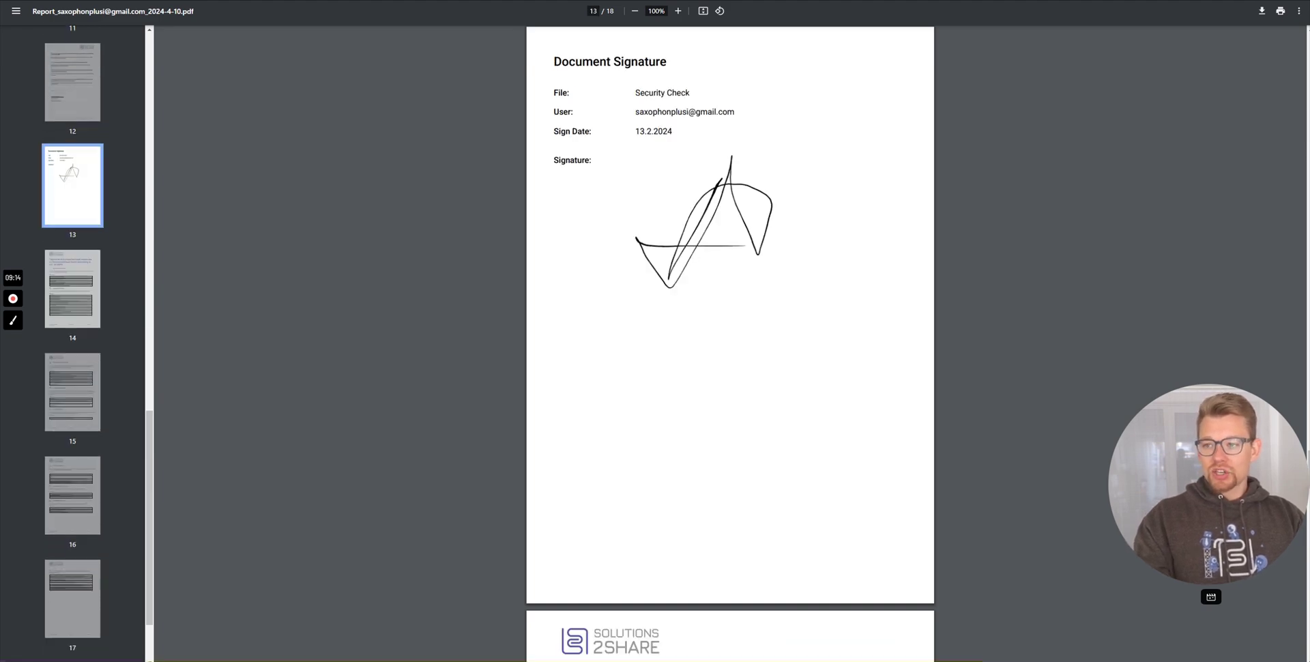
click(73, 574)
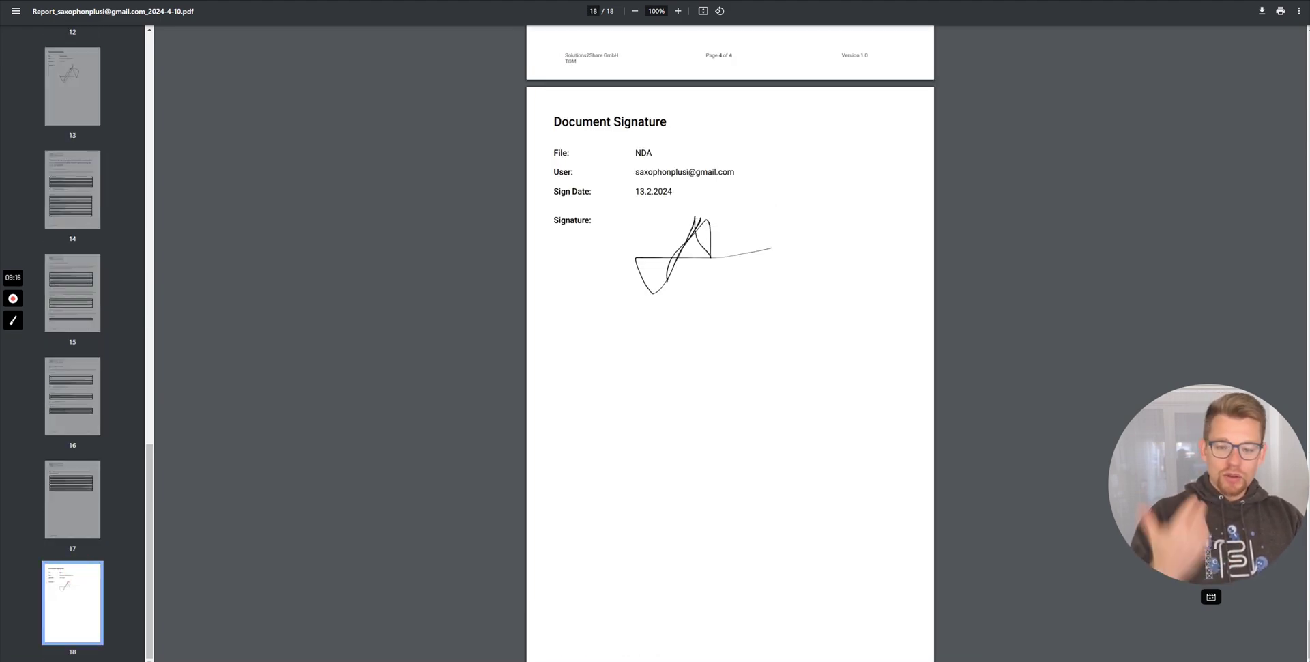
key(ctrl+w)
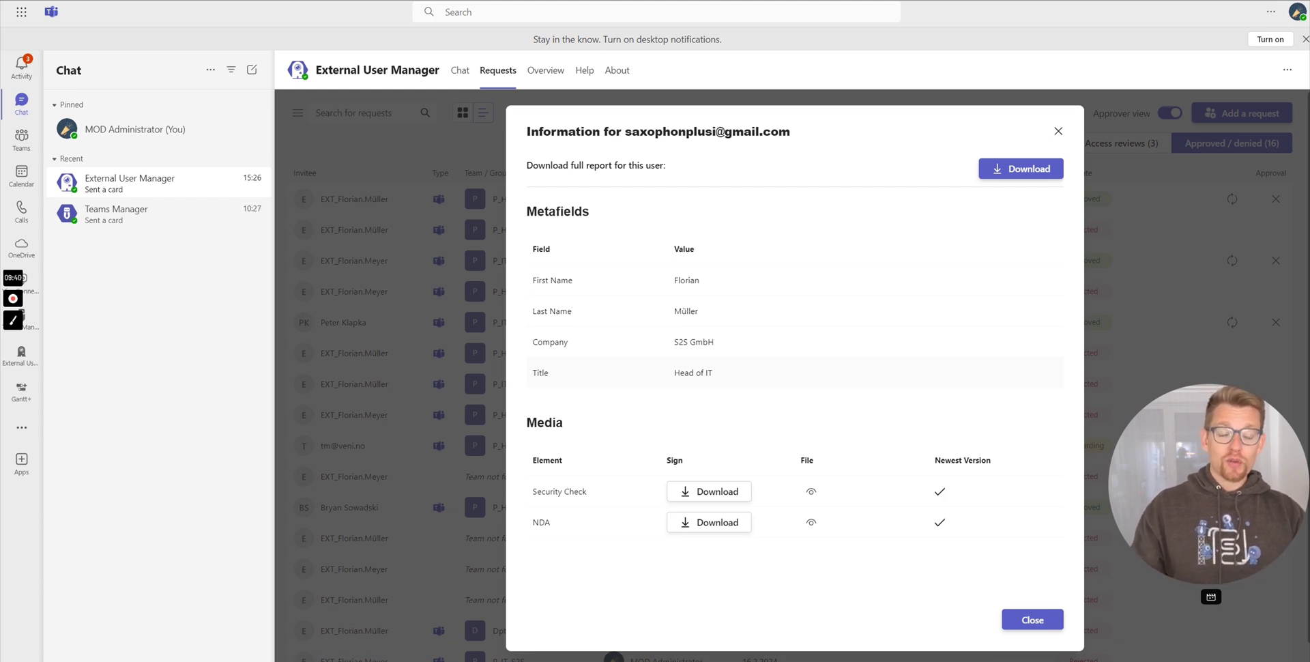
Close the guest details, view the Overview dashboard, and bring up the configuration settings.
click(1055, 134)
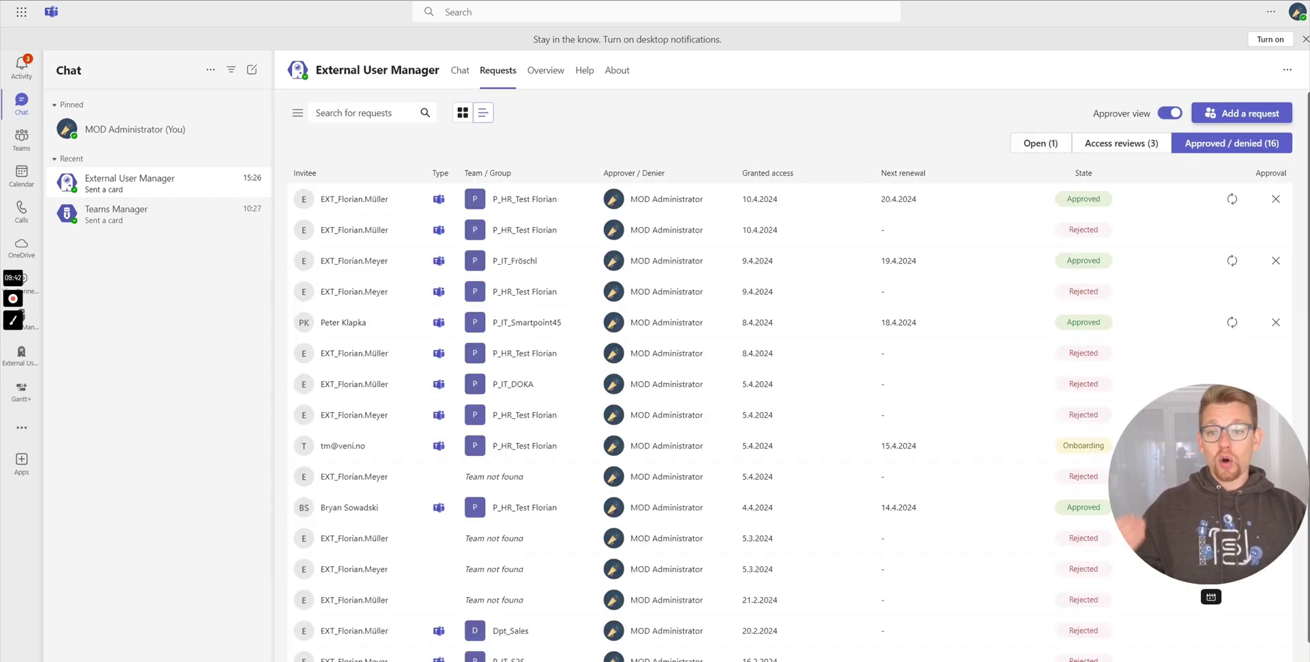
click(546, 69)
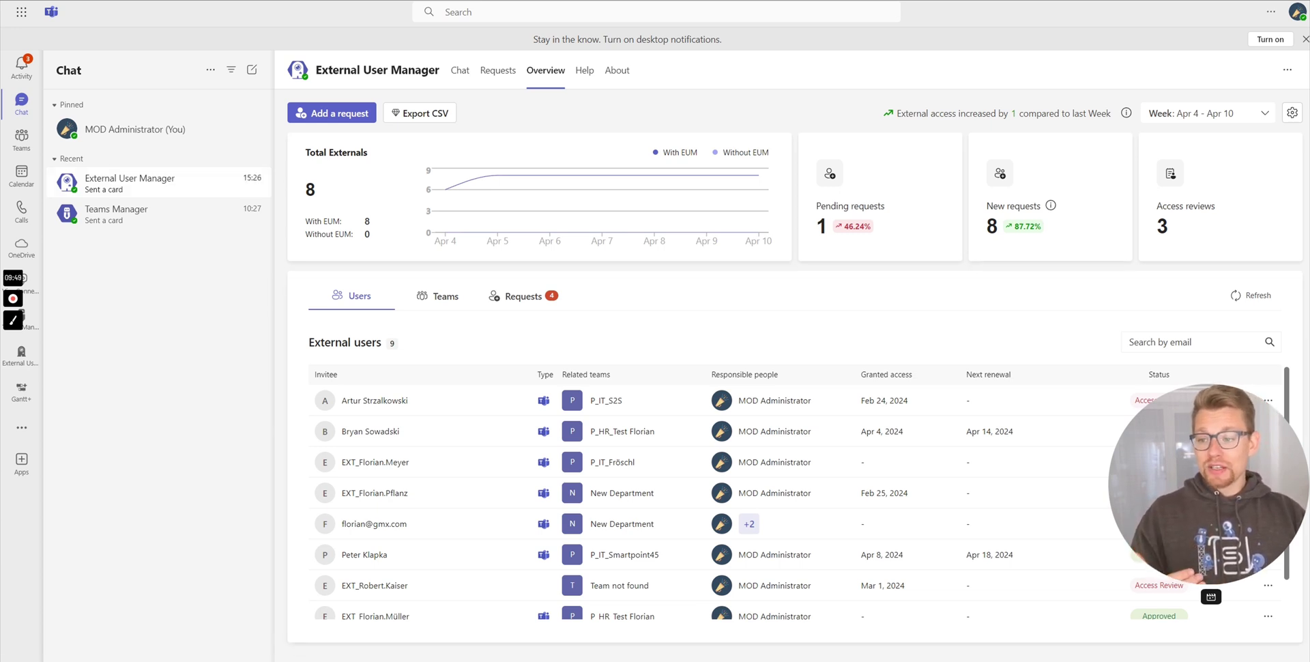
click(1292, 113)
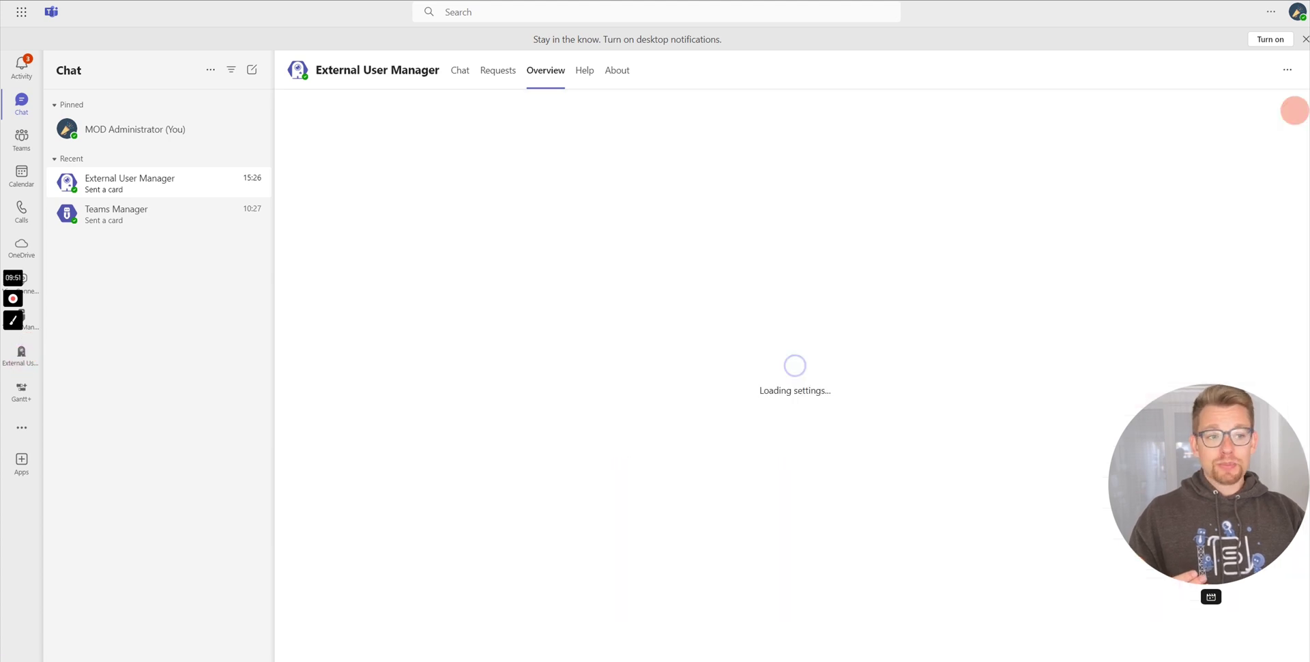
Step through Guest import, Setup and Request settings to reach the Approval settings.
click(369, 366)
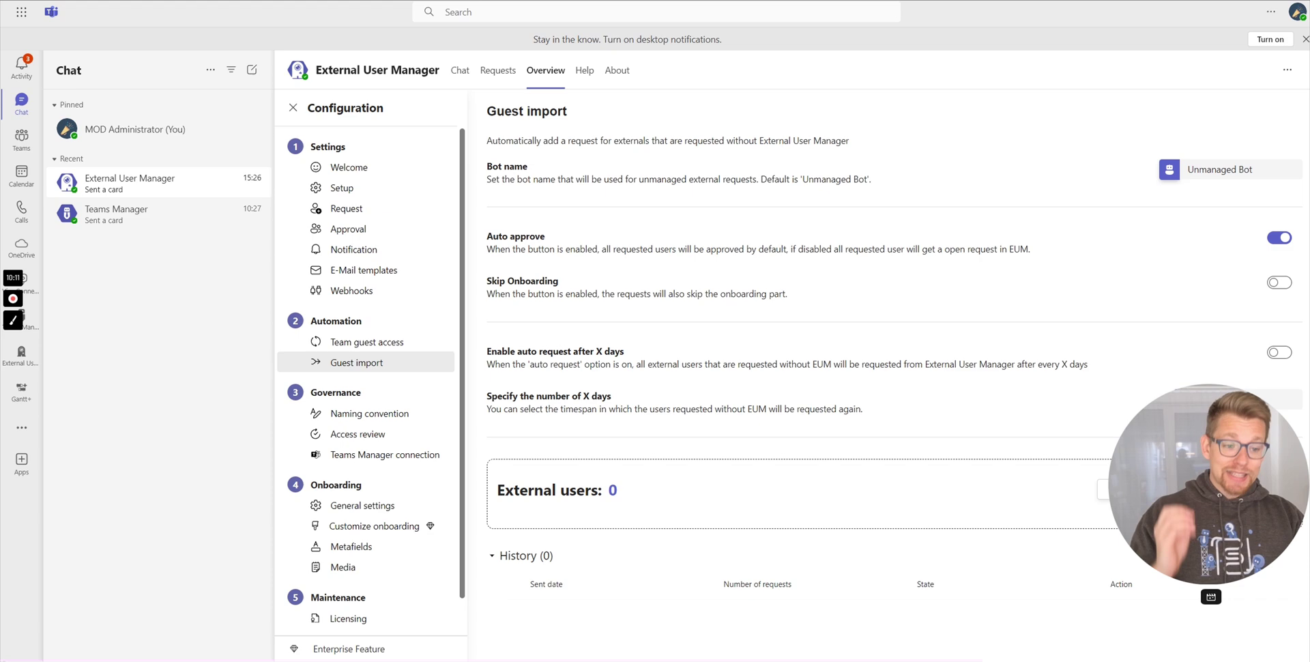
click(342, 187)
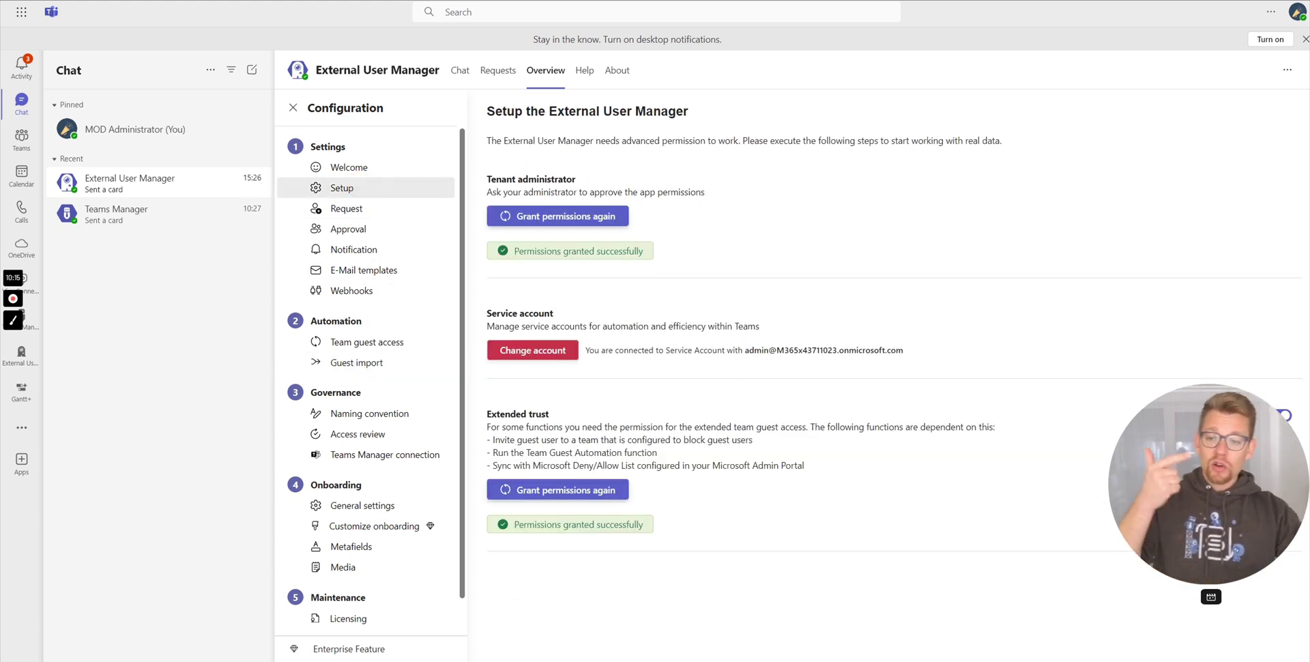
click(414, 209)
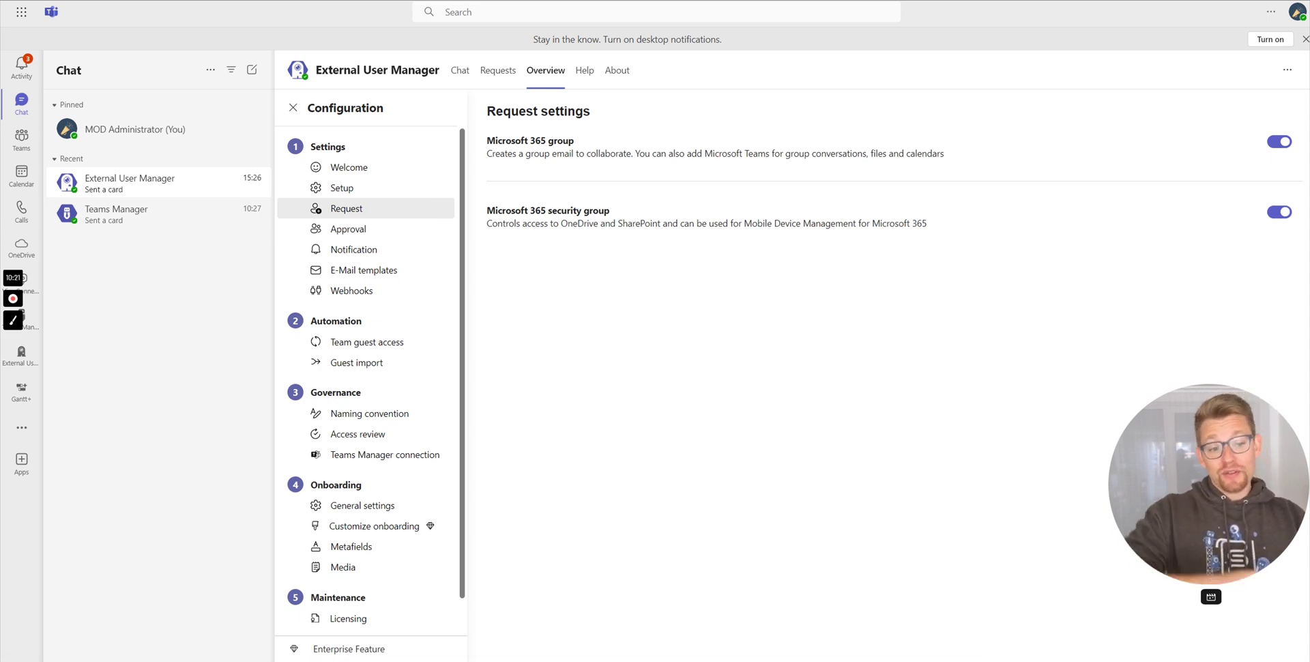
click(348, 229)
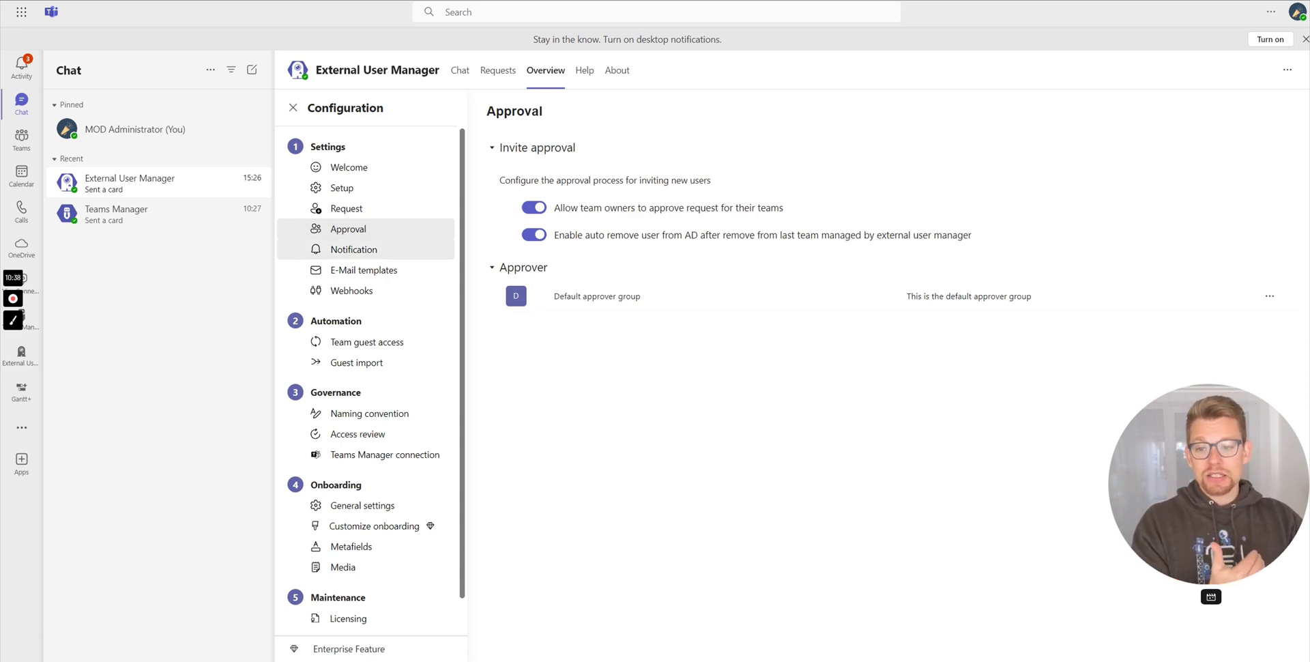
Load the Team offboarding e-mail template, then show the Naming convention settings.
click(364, 270)
scroll(887, 341, down, 2)
scroll(579, 167, down, 3)
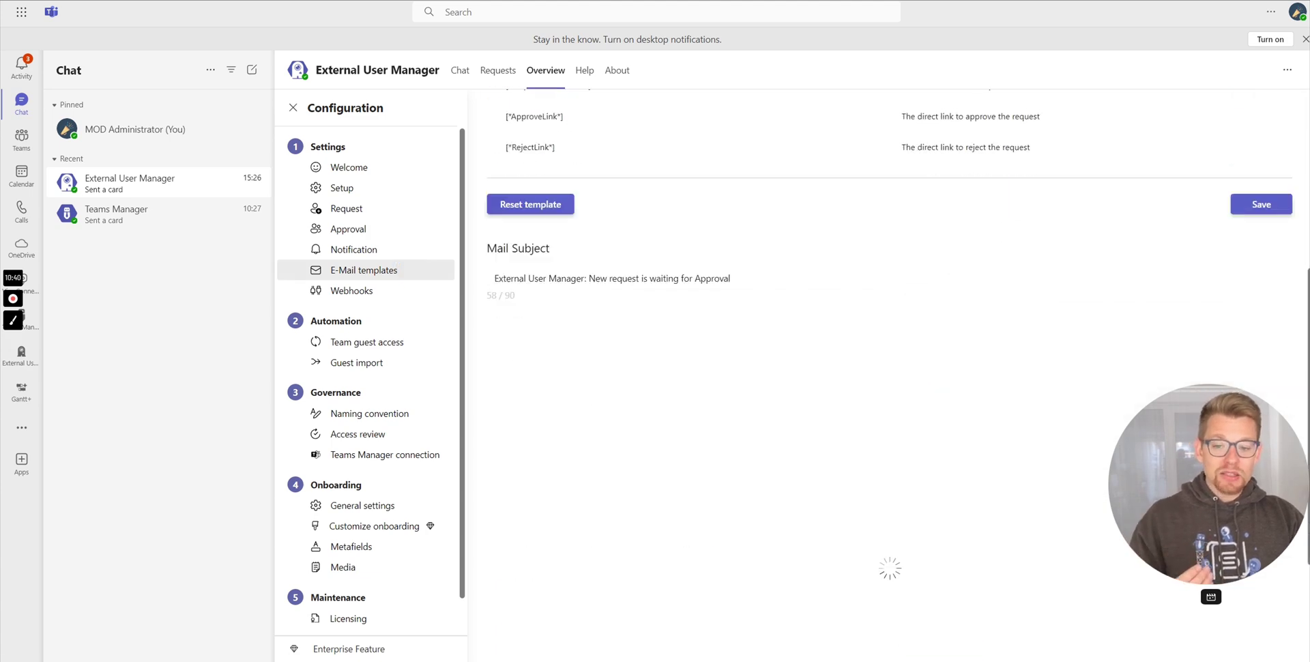
scroll(578, 167, up, 5)
click(579, 167)
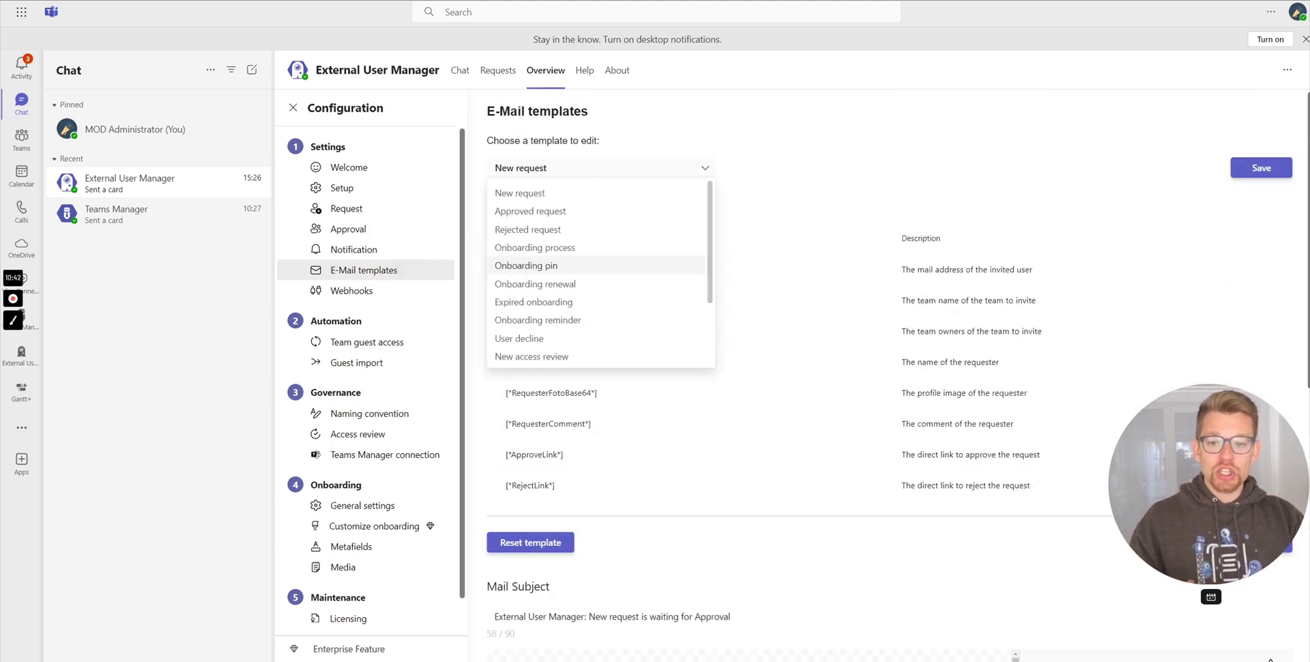
scroll(593, 307, down, 3)
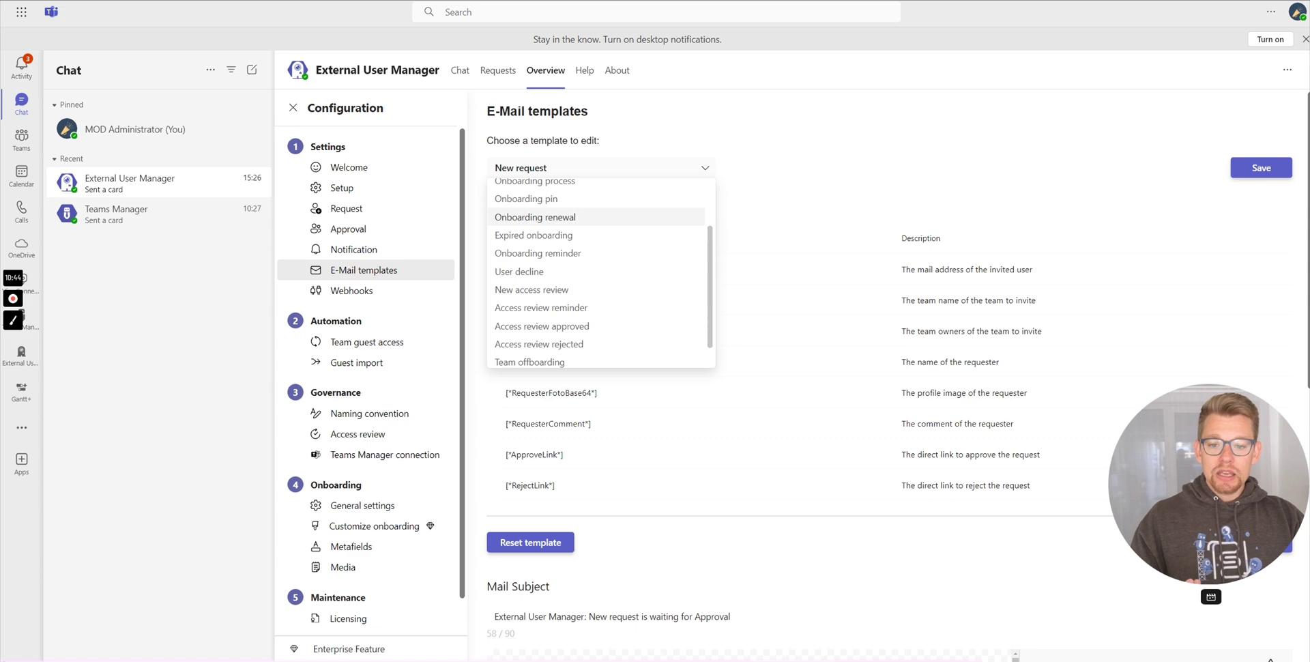
click(530, 336)
scroll(682, 410, down, 5)
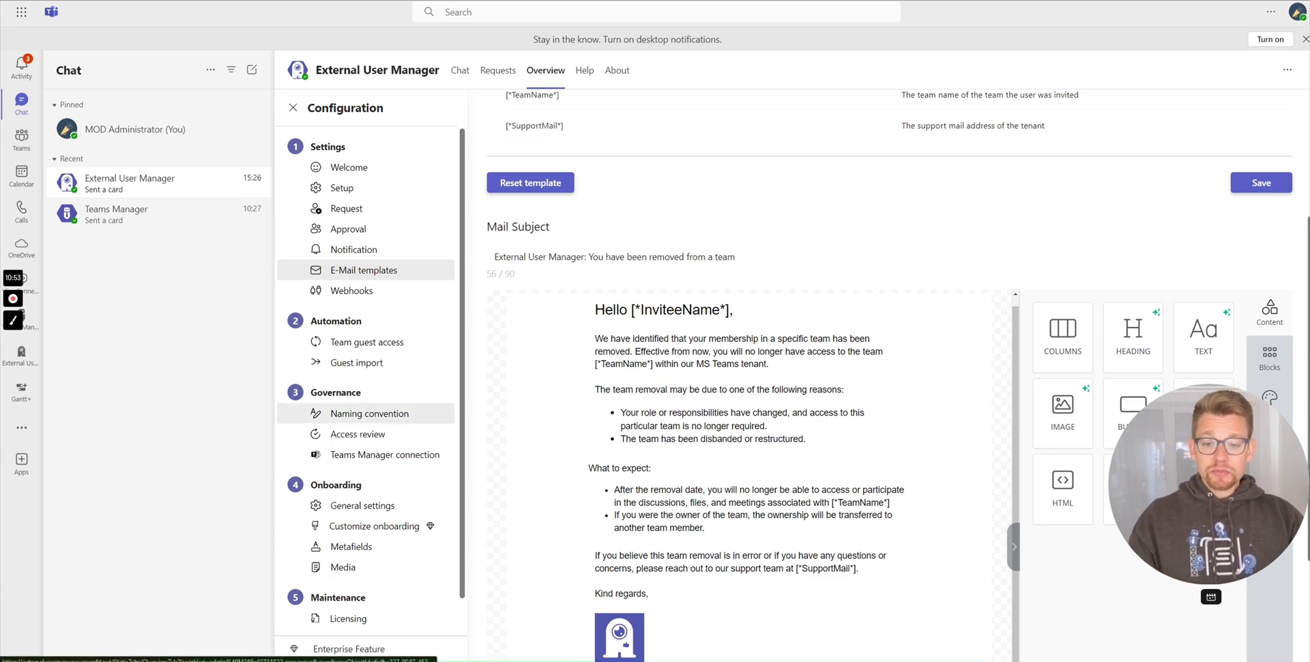
click(399, 414)
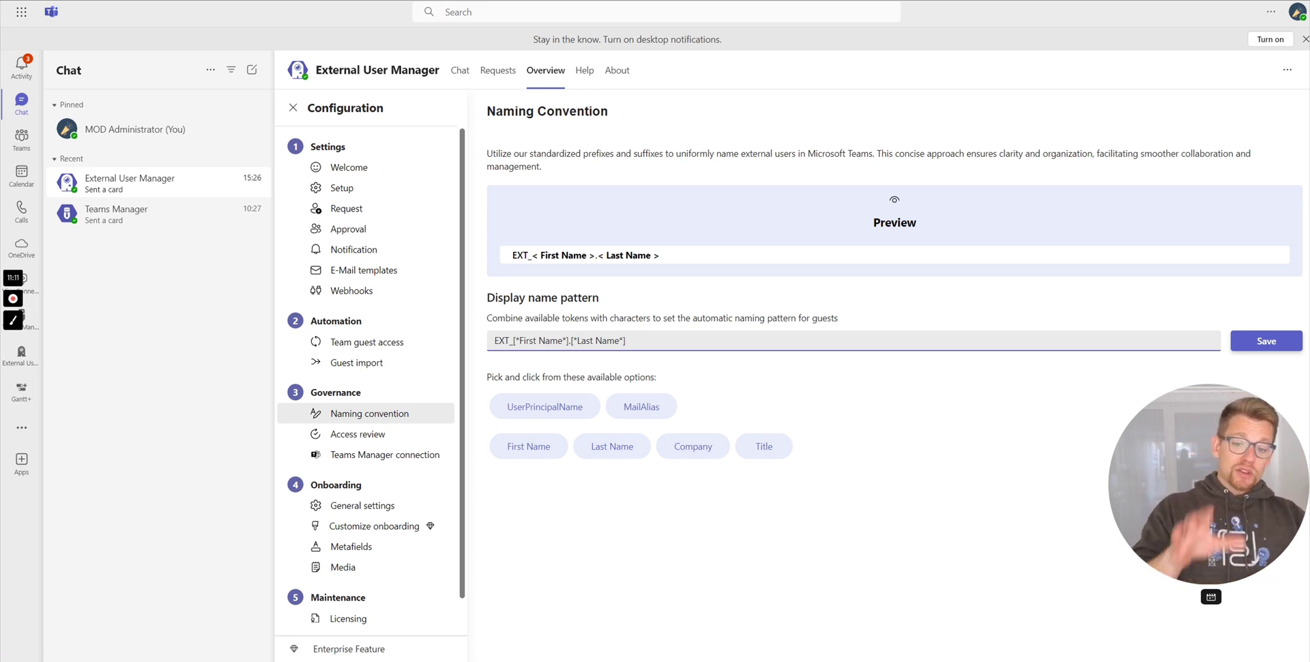
View the Access review settings, then the Onboarding General settings page.
click(409, 434)
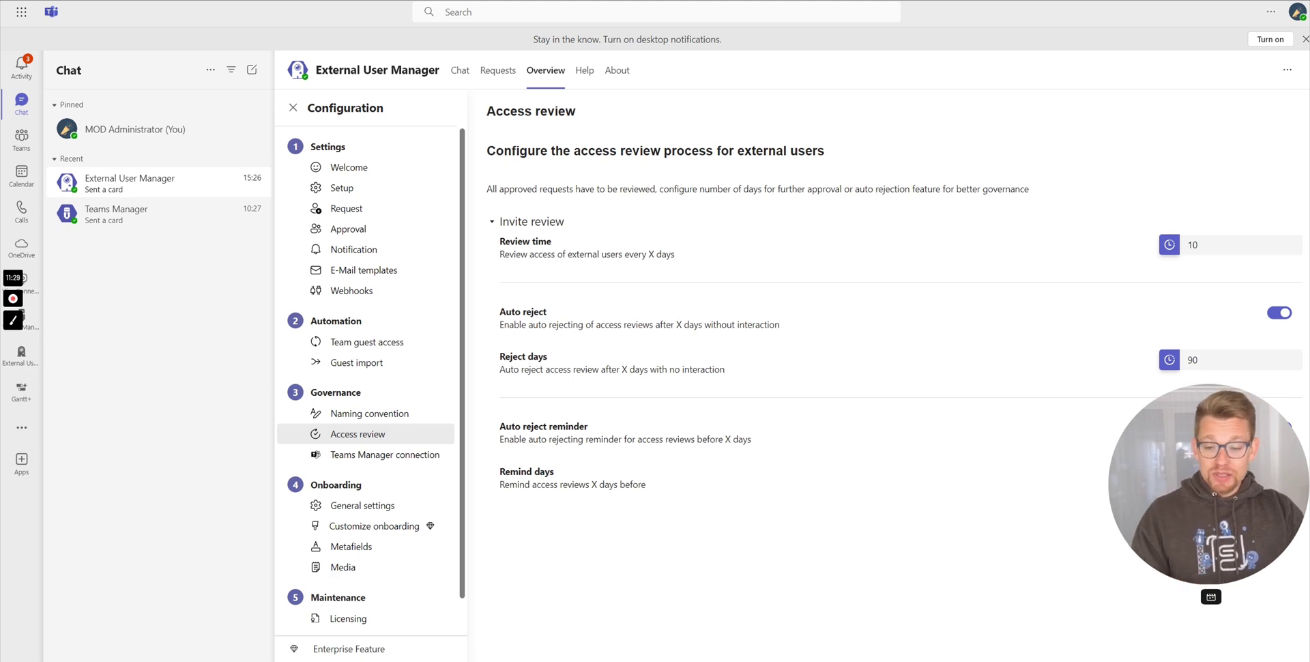
click(414, 508)
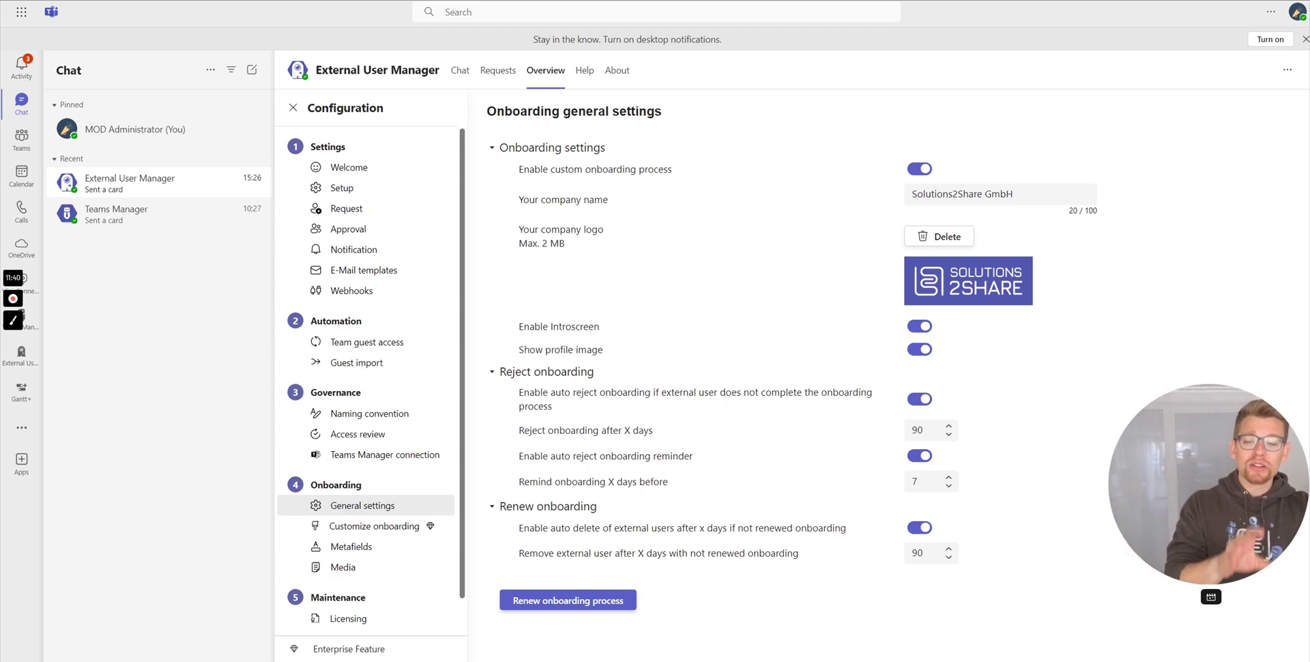
Open the First Name metafield editor from the Metafields list and close it unchanged.
click(408, 547)
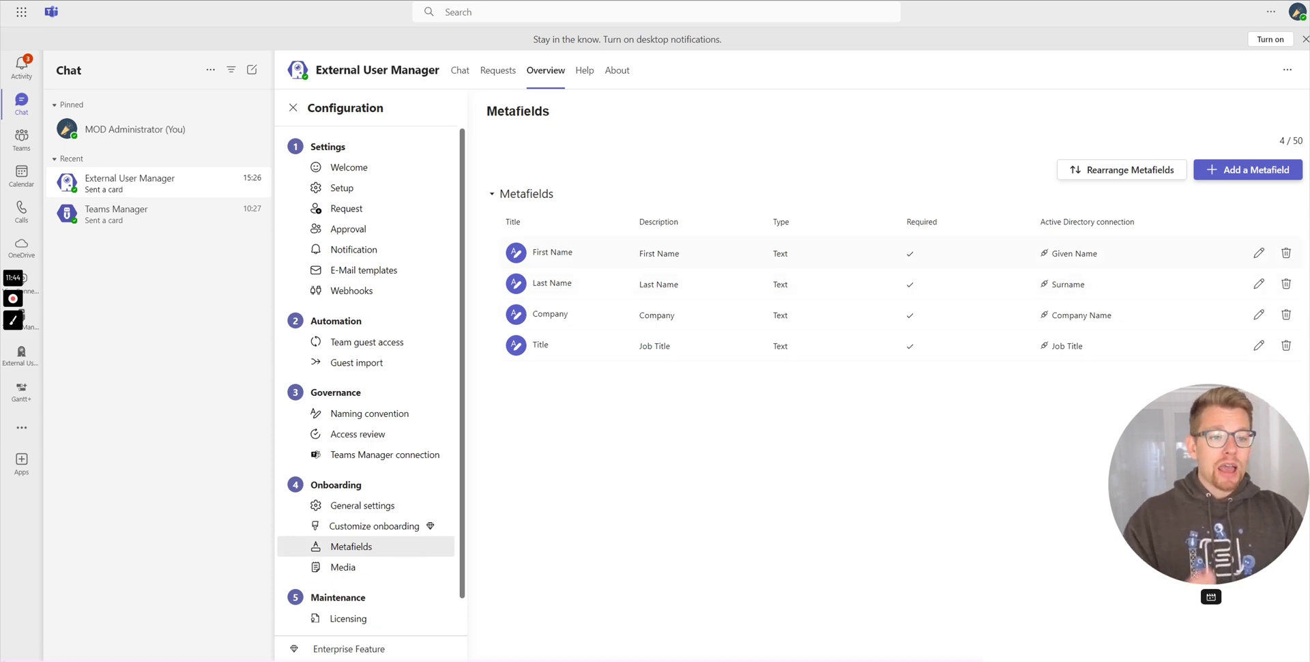
click(1259, 253)
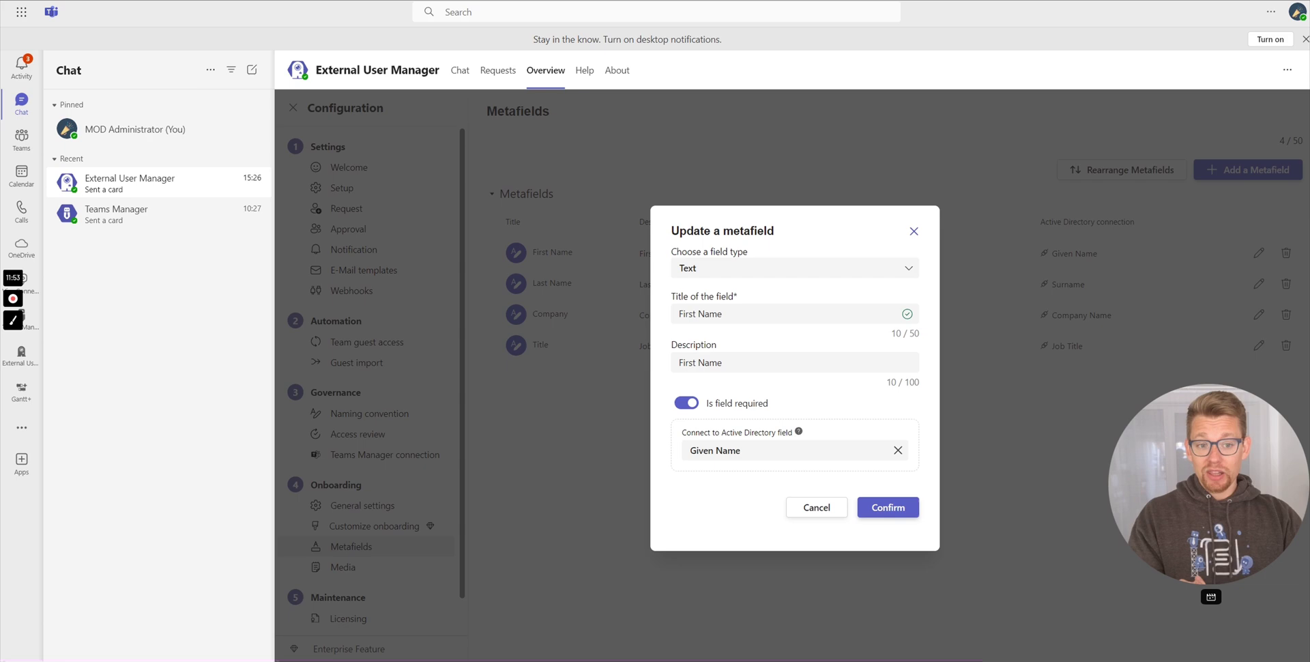
click(913, 231)
Show the Media list and start a new PDF media item, then cancel it.
click(388, 573)
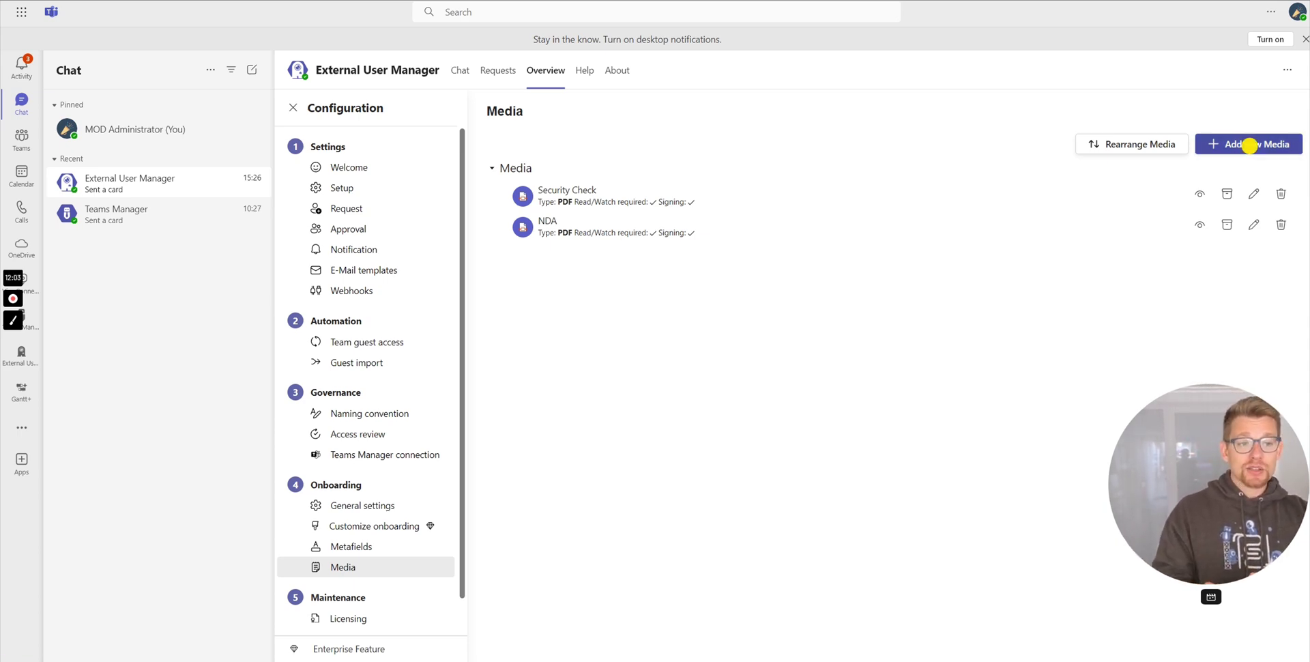
click(1259, 144)
click(777, 279)
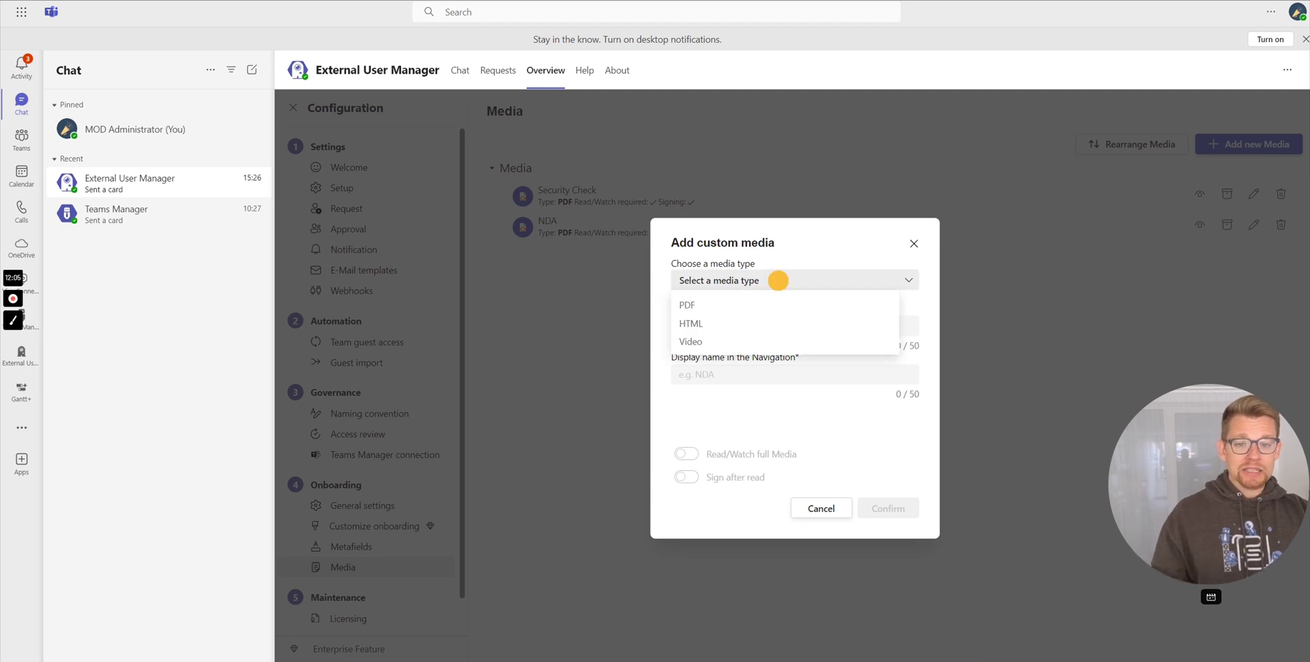
click(771, 305)
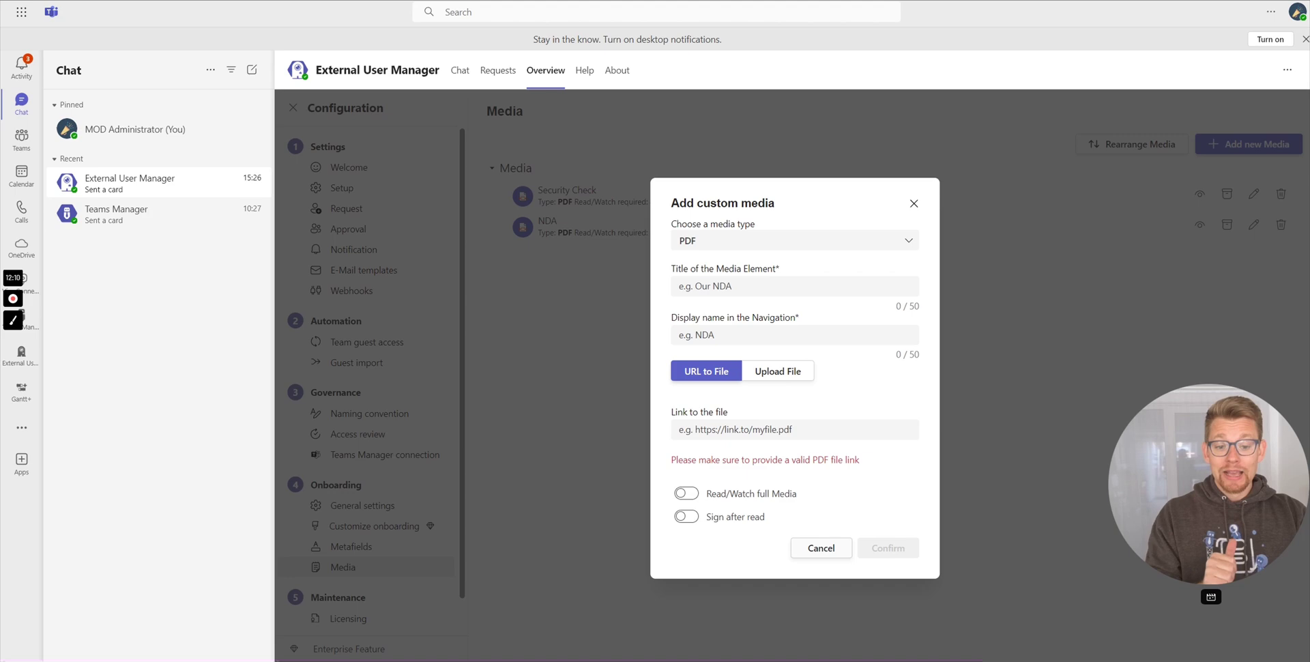
key(Escape)
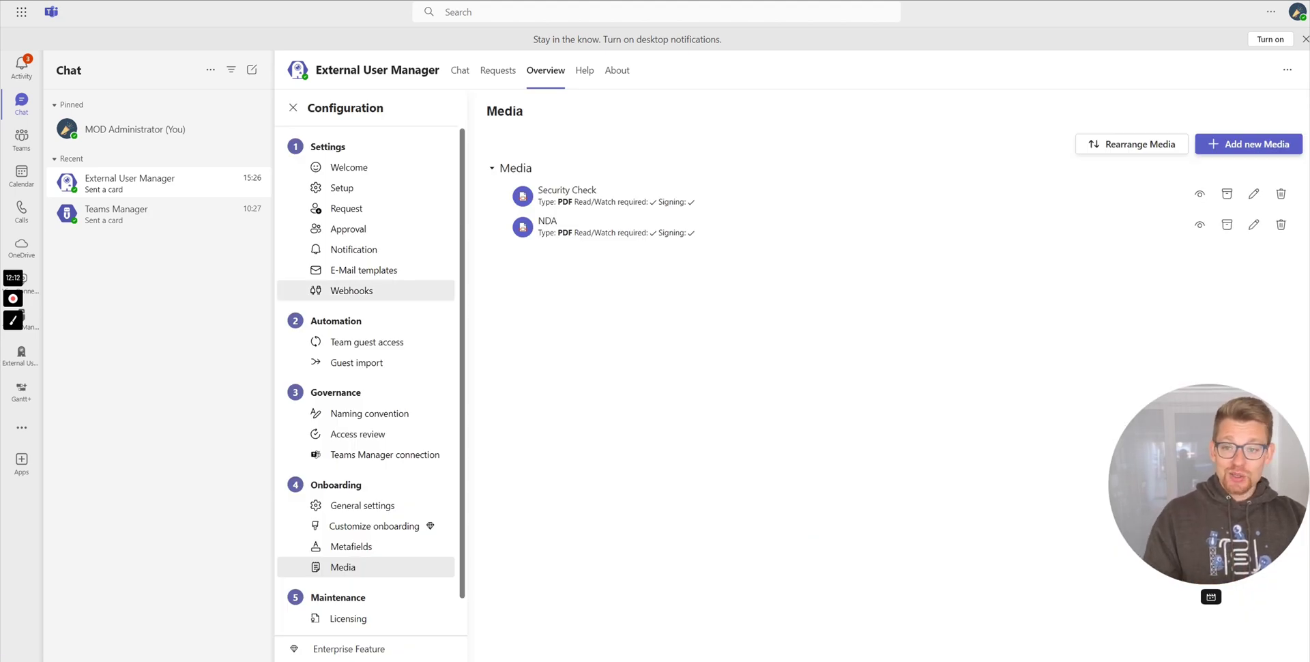
Close Configuration, list guests by team, and open the first team's first guest.
click(293, 107)
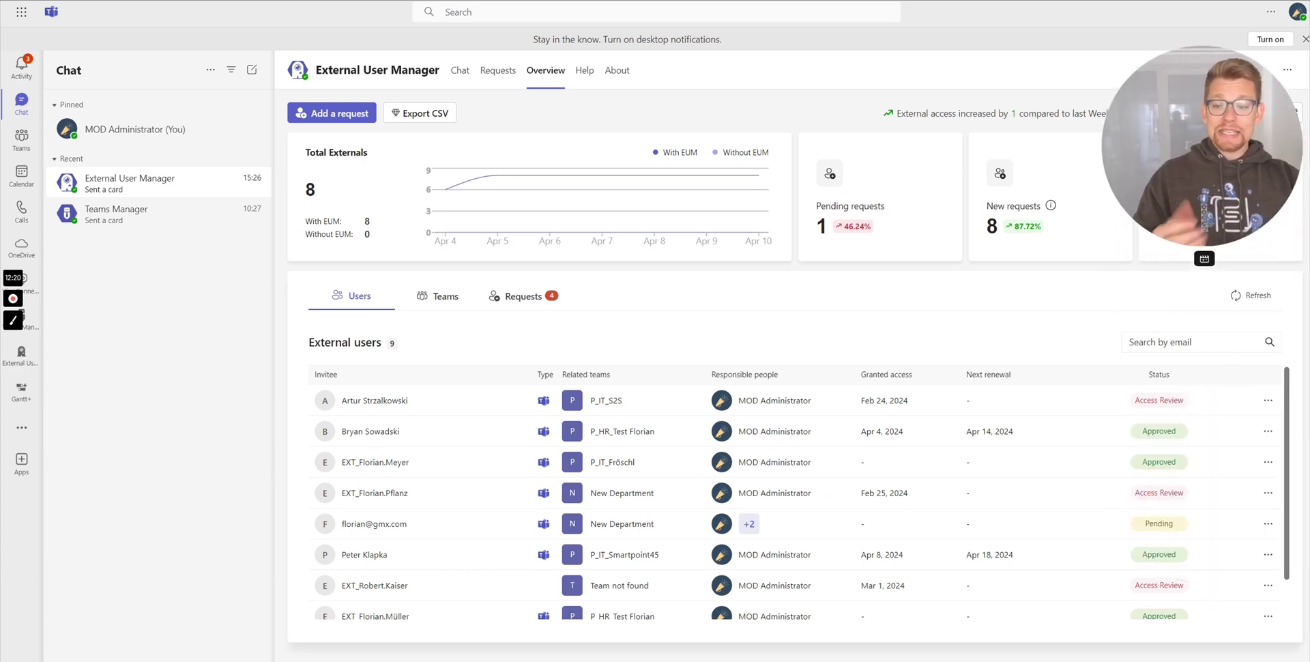
scroll(803, 493, down, 1)
scroll(795, 502, up, 1)
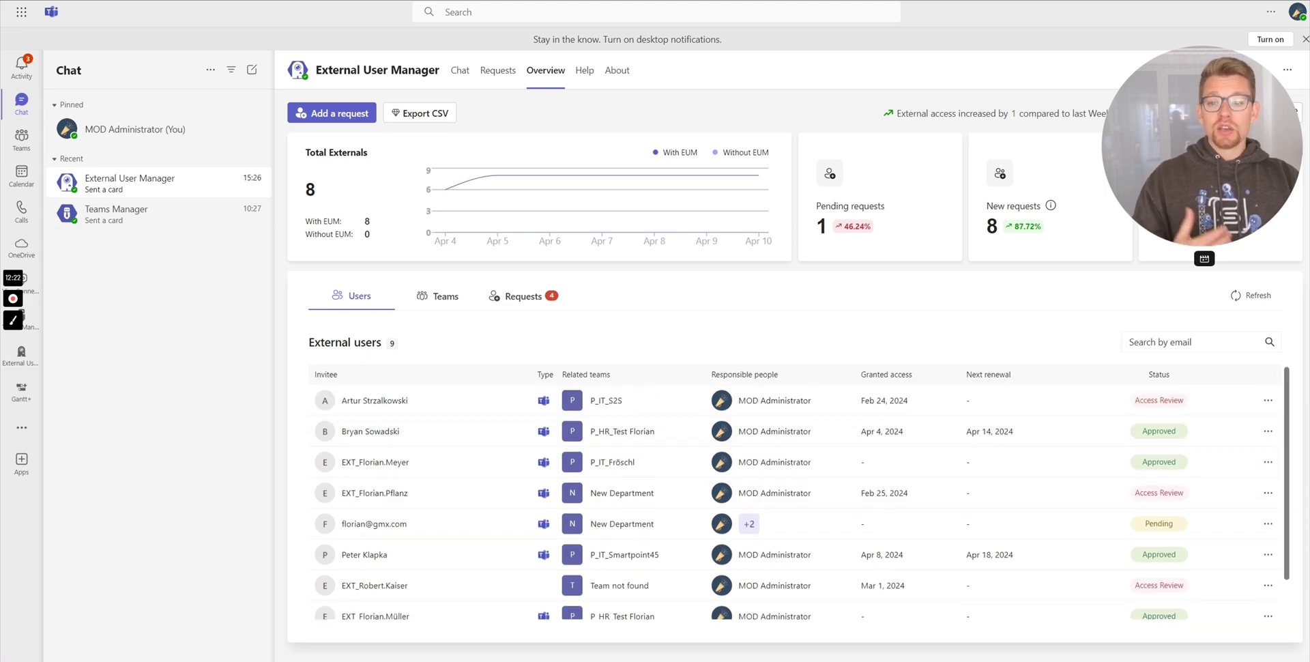
click(434, 296)
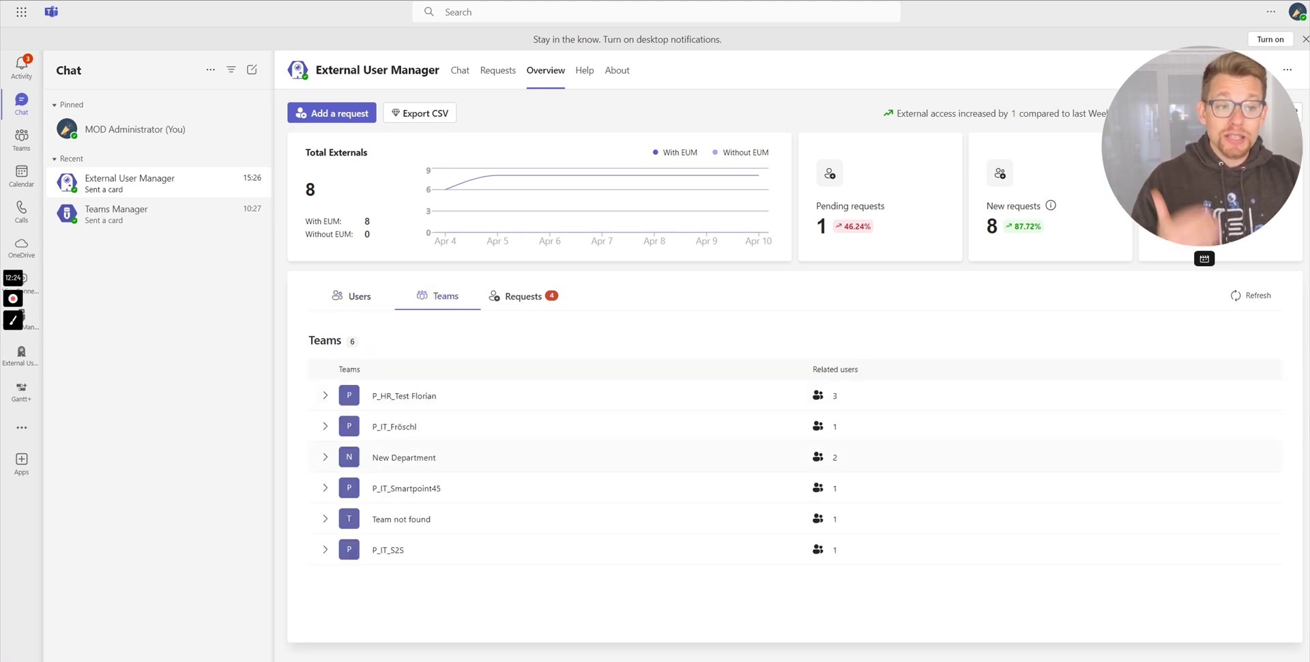
click(325, 395)
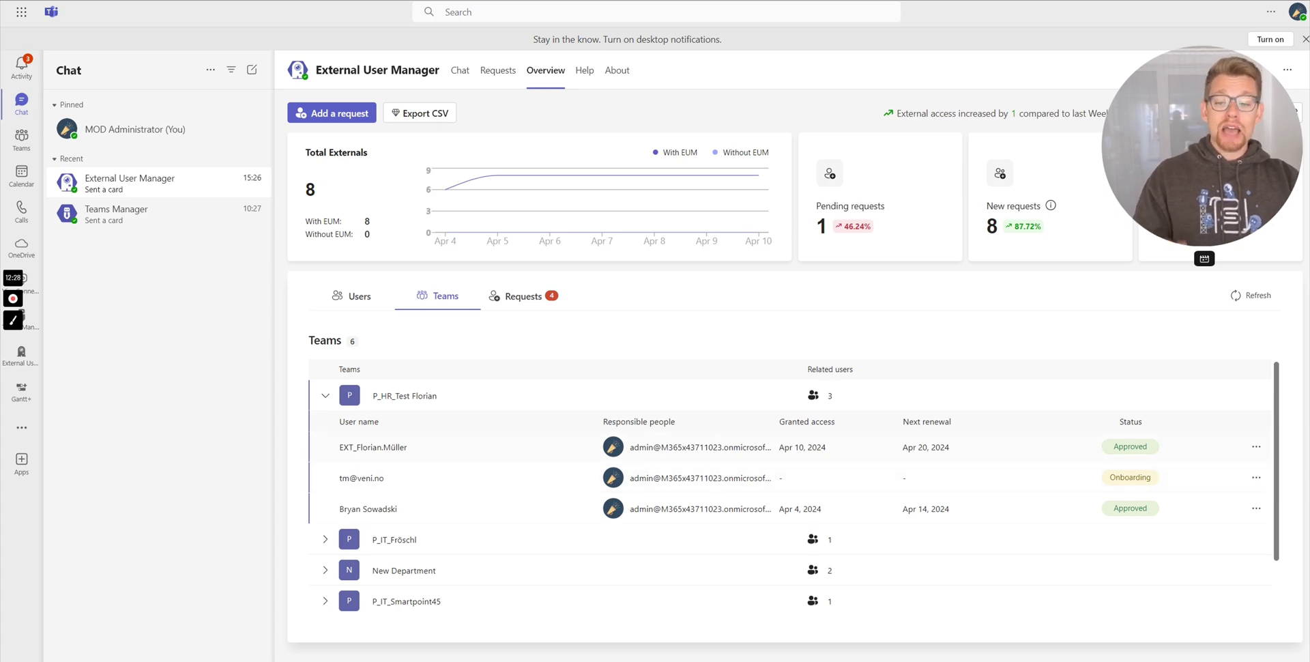
click(398, 446)
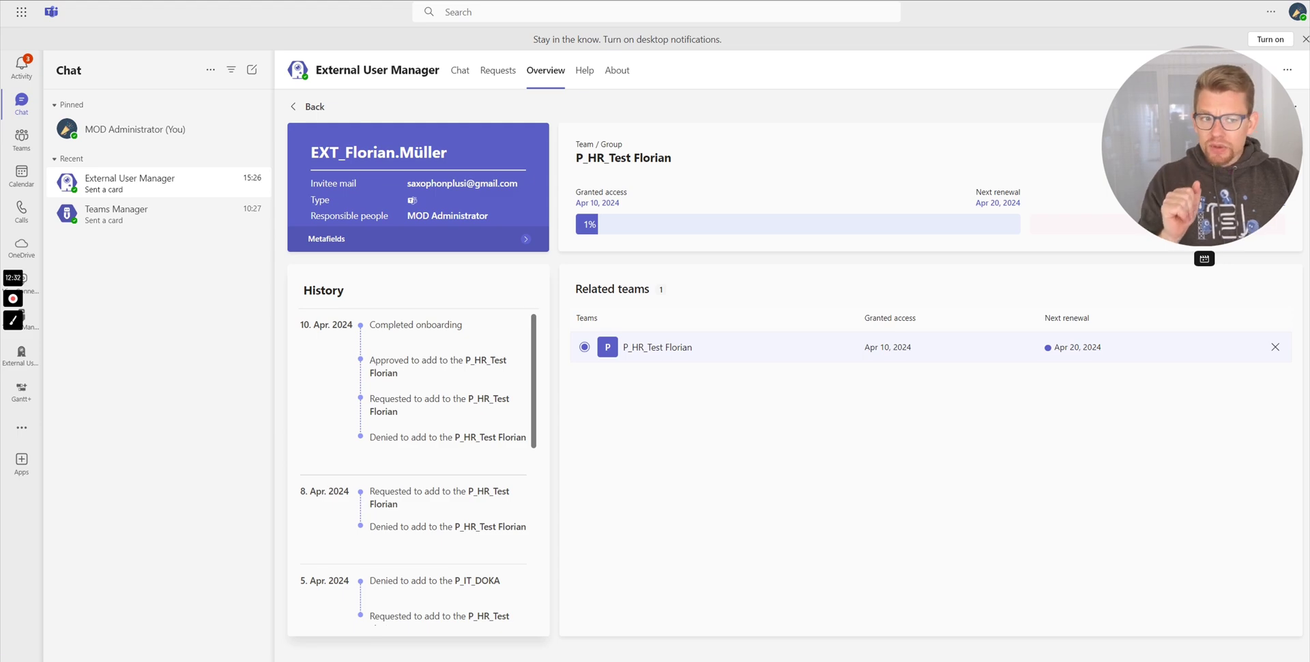
Check the guest's metafield values, return to the Users list, then go to the Teams Apps store.
scroll(413, 464, down, 5)
scroll(412, 463, up, 4)
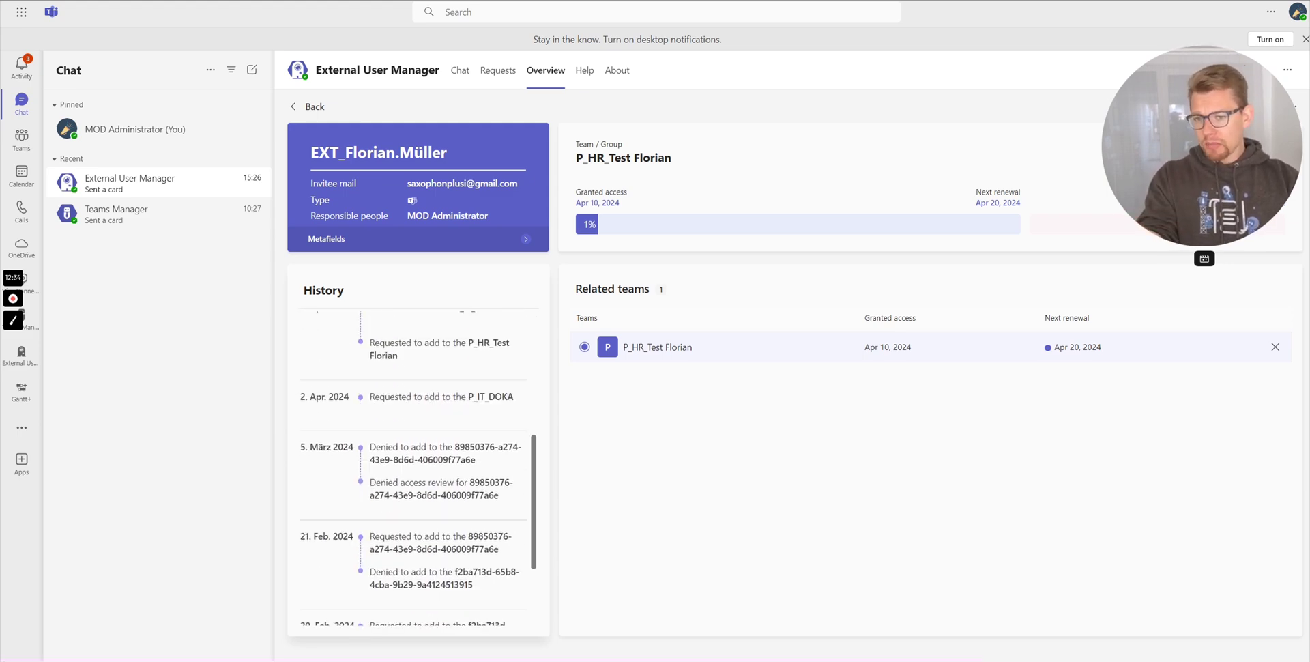
click(526, 239)
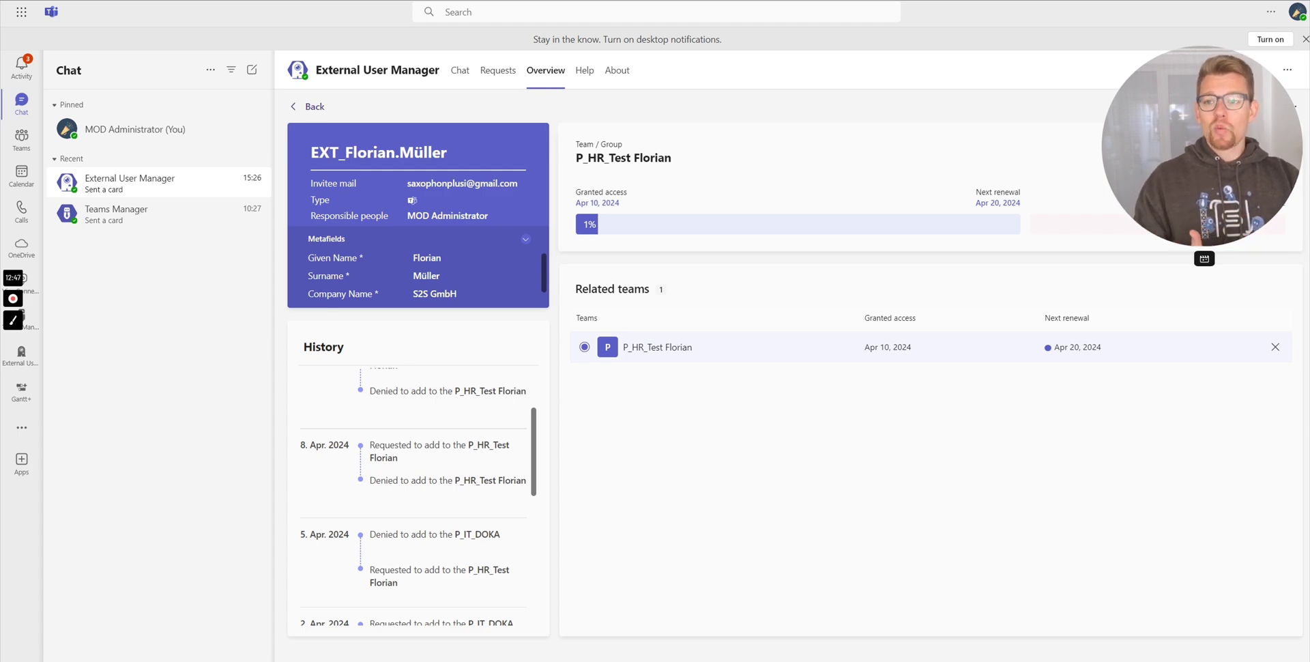
click(305, 107)
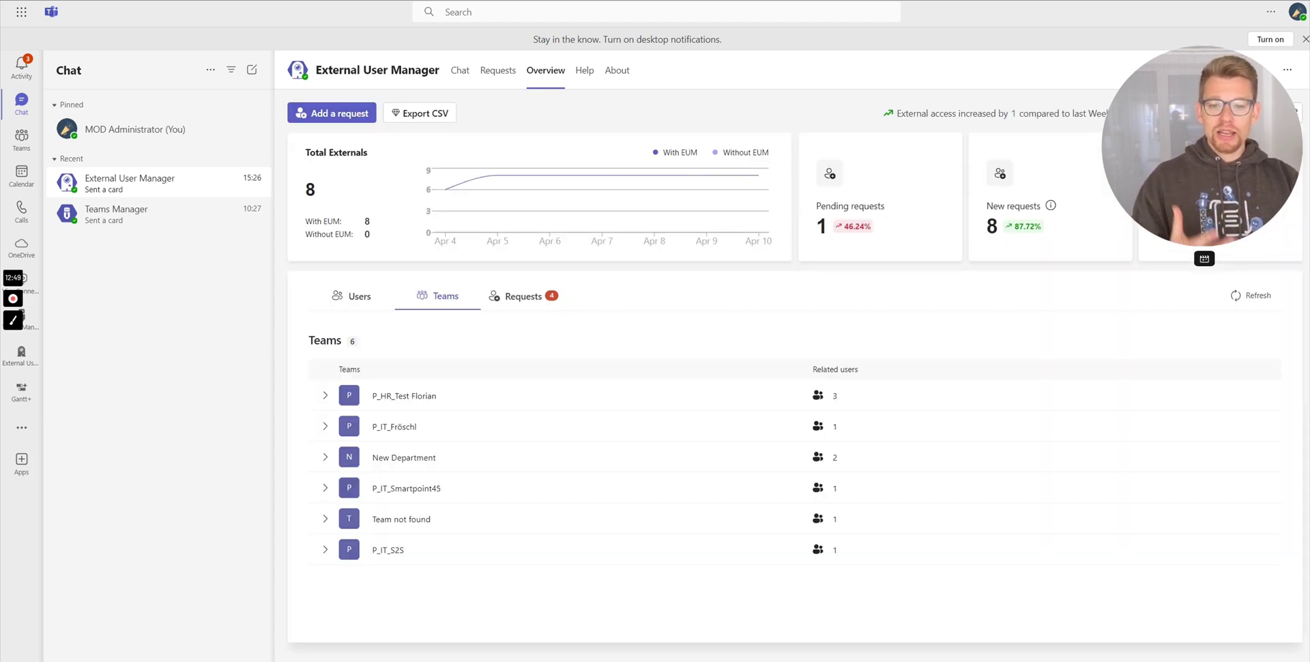
click(331, 297)
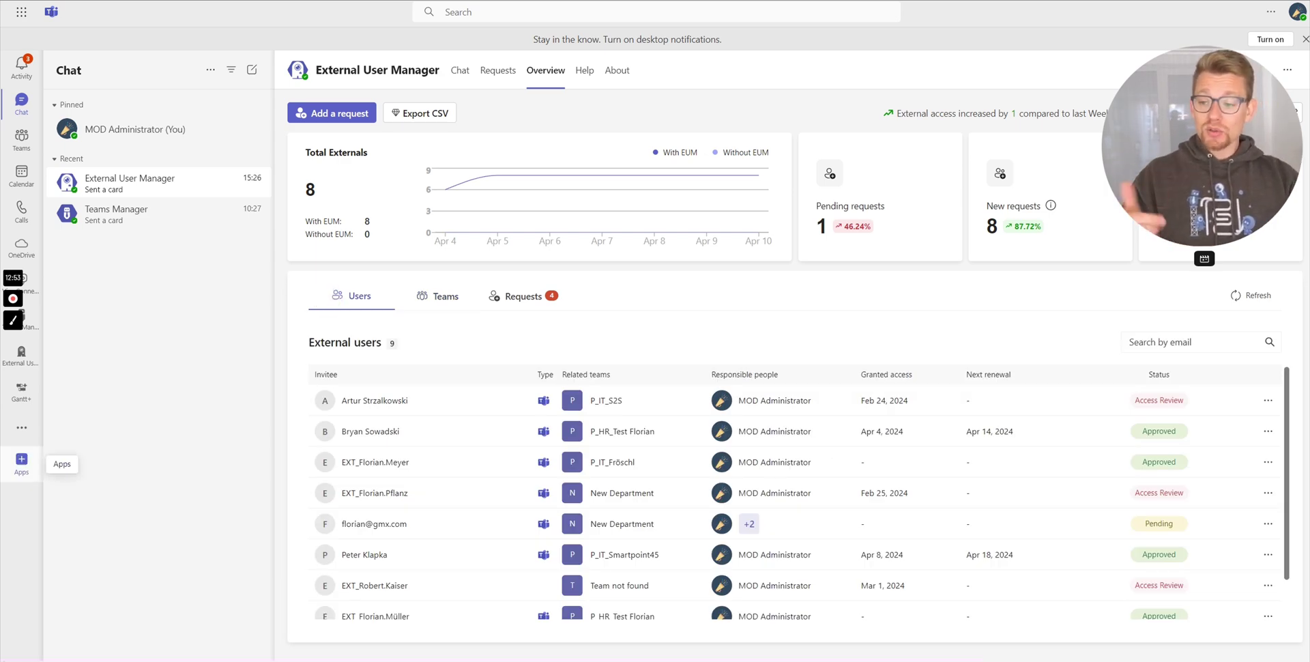
click(21, 460)
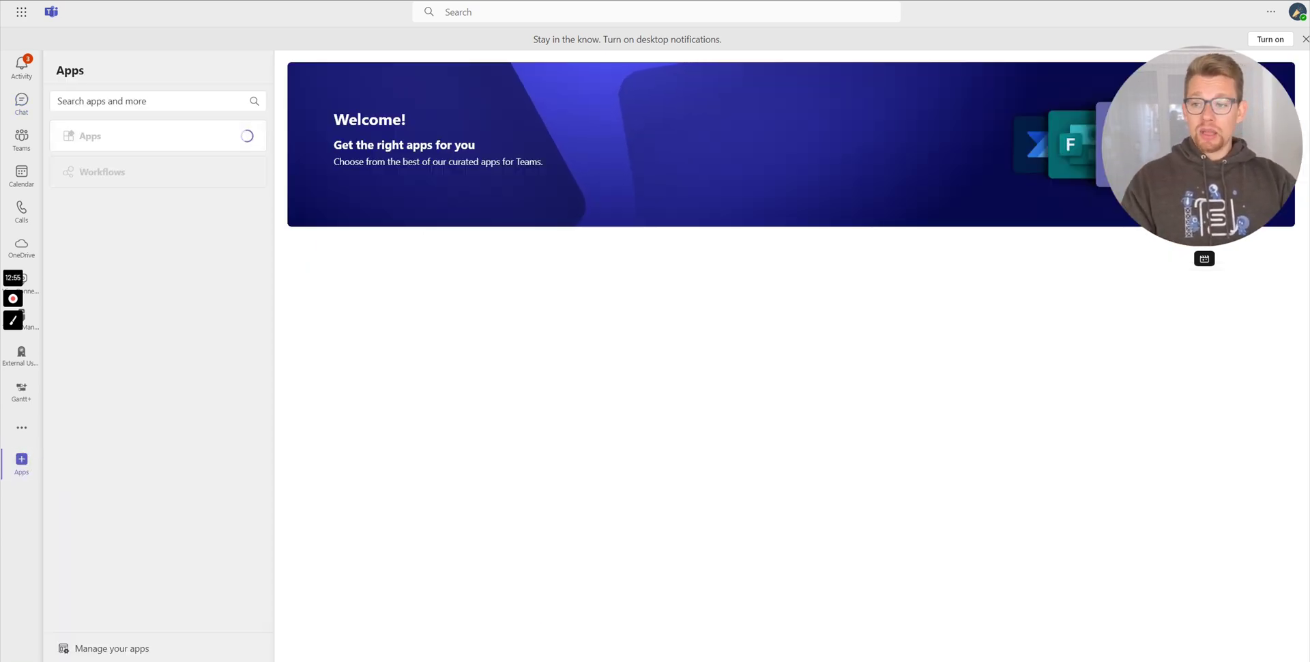
Search the Apps store for 'external user' and open the External User Manager listing.
text(external )
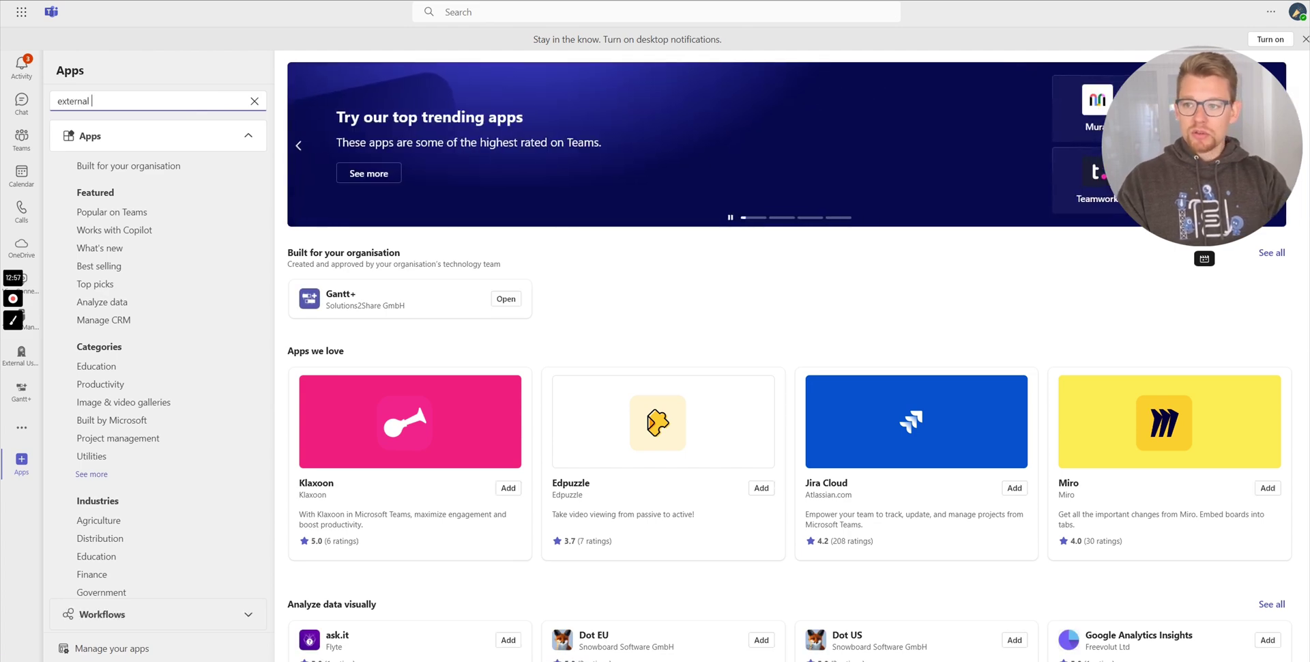
text(user)
click(389, 146)
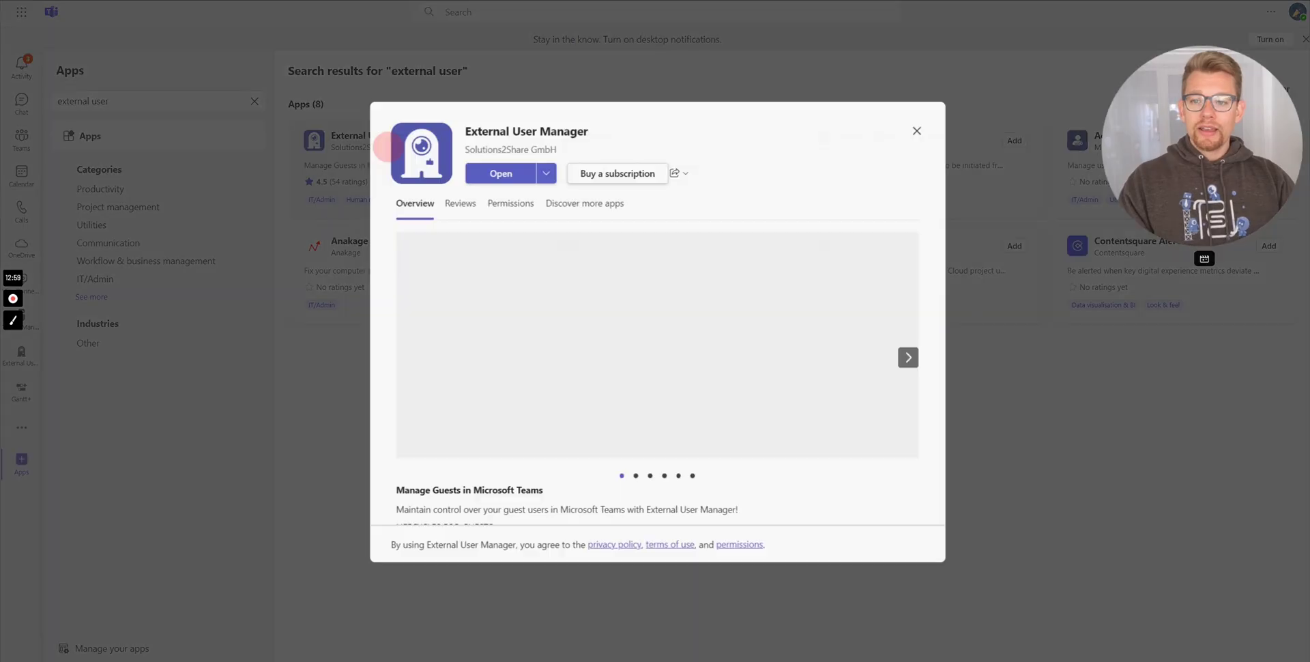